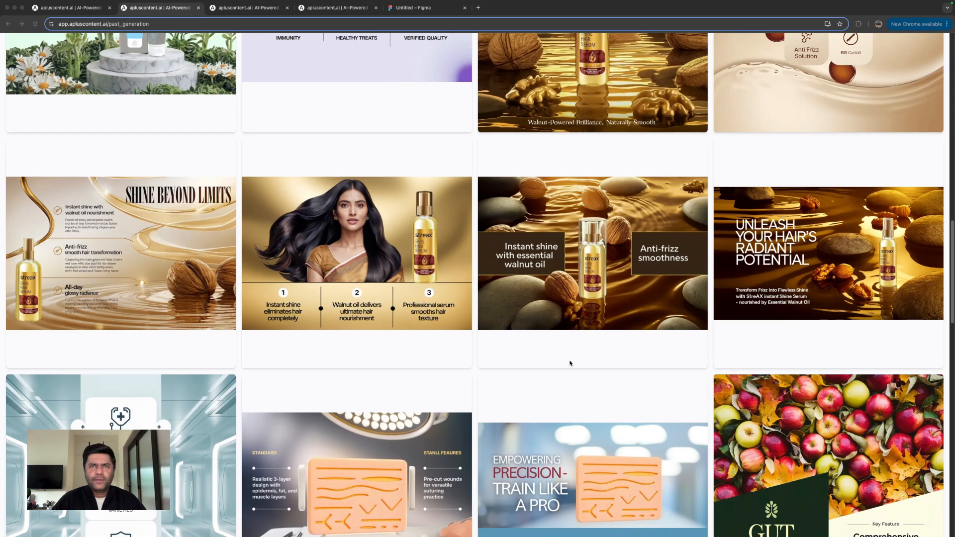
- Browse the gallery of past generations to review the product infographics made so far
scroll(571, 363, down, 5)
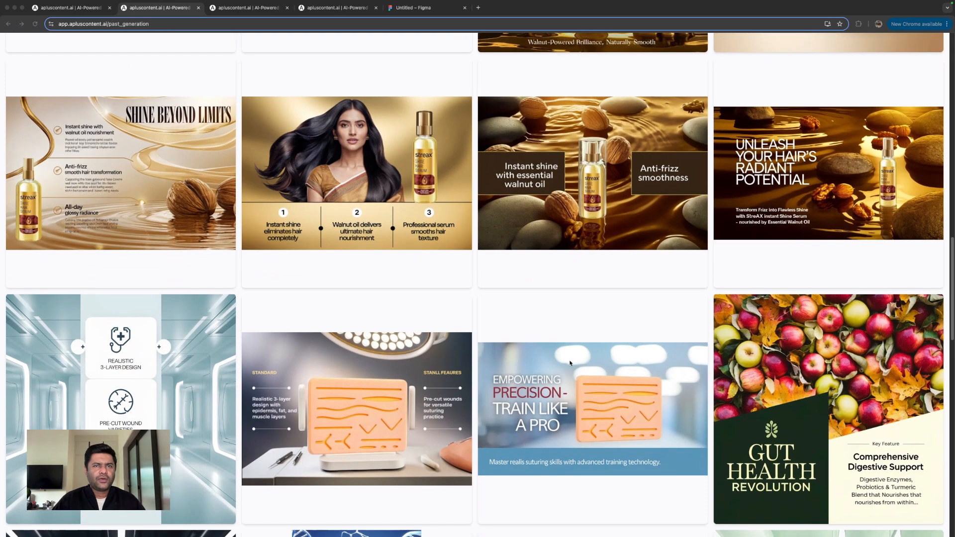
scroll(570, 364, down, 5)
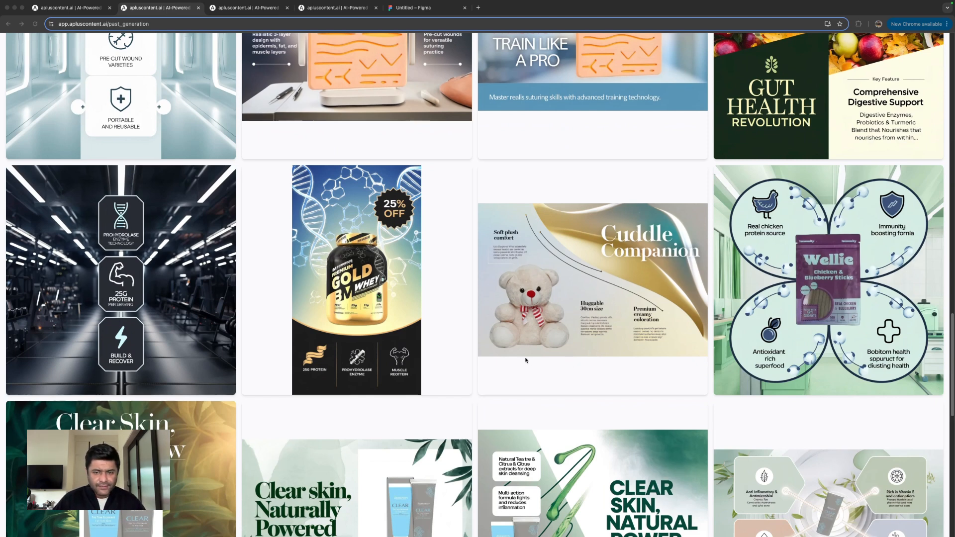
scroll(525, 360, down, 12)
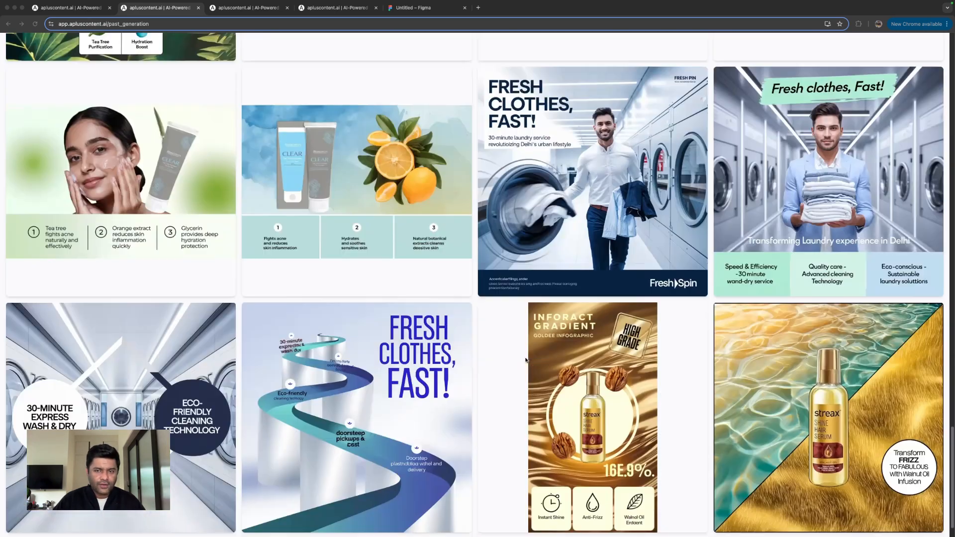
scroll(526, 360, down, 6)
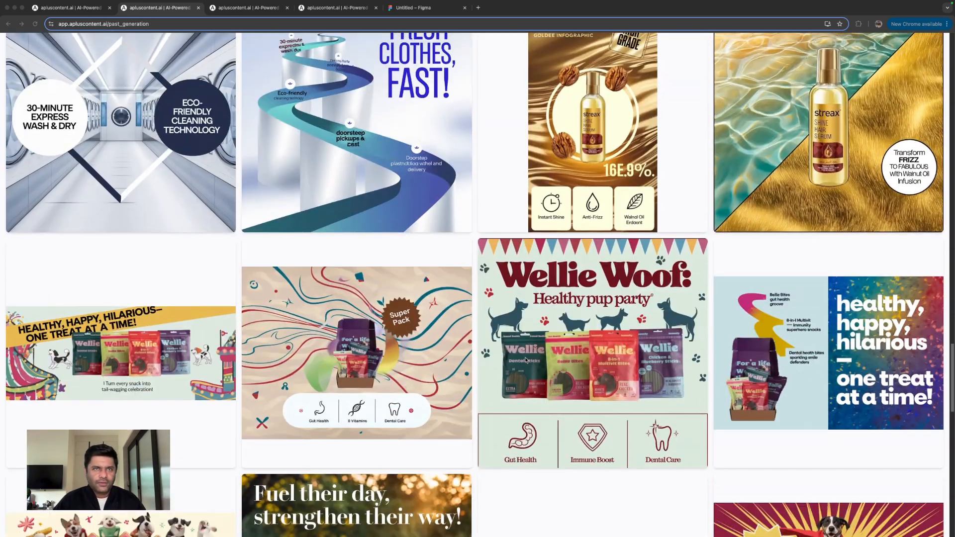
scroll(525, 359, down, 5)
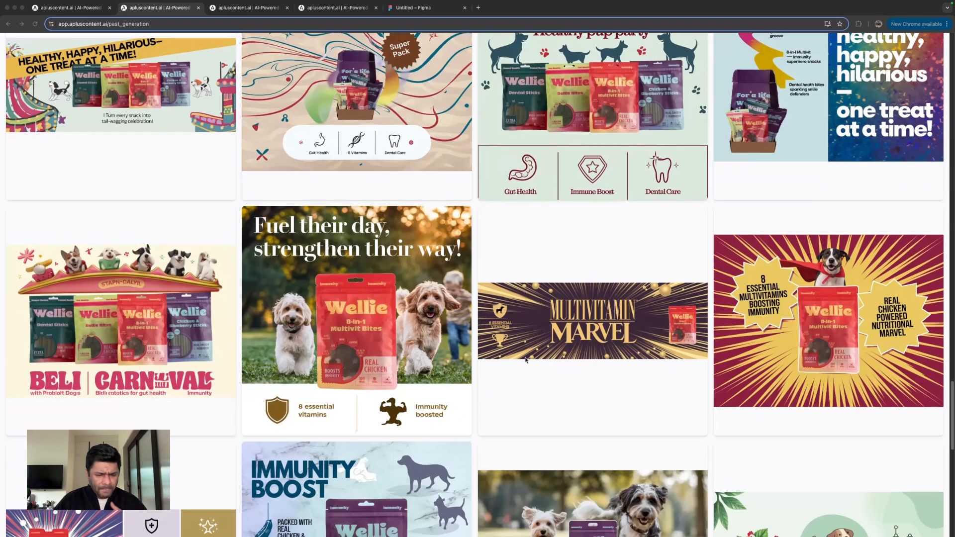
scroll(526, 359, down, 13)
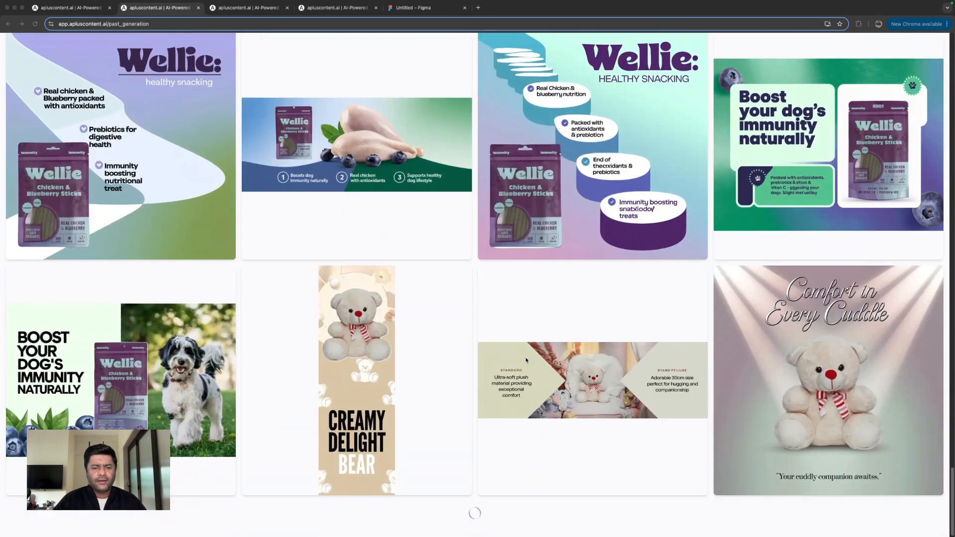
scroll(526, 360, down, 5)
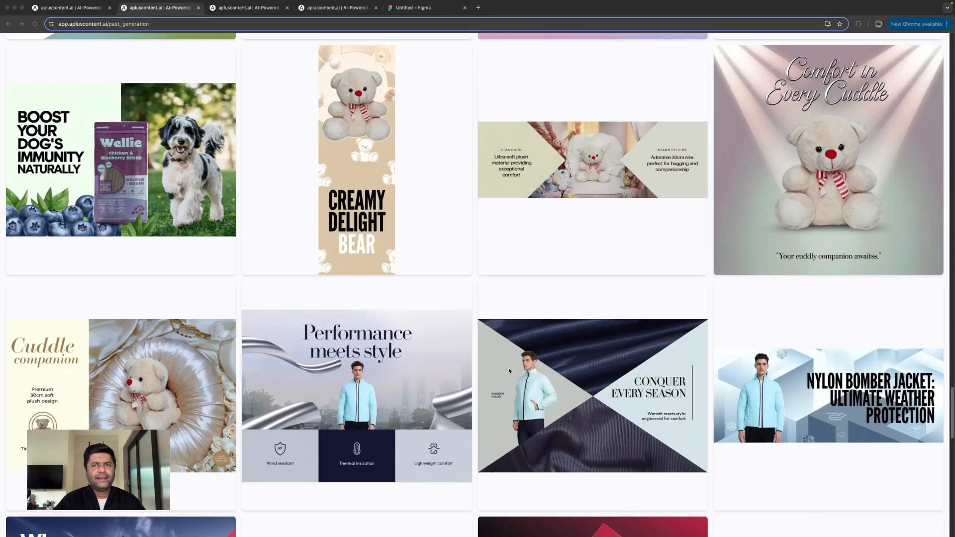
scroll(509, 371, down, 12)
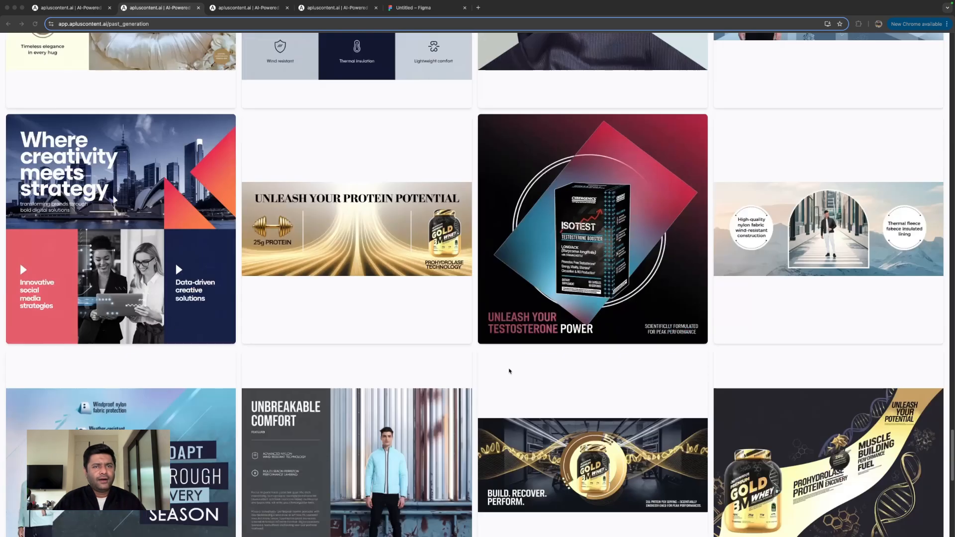
scroll(509, 371, down, 2)
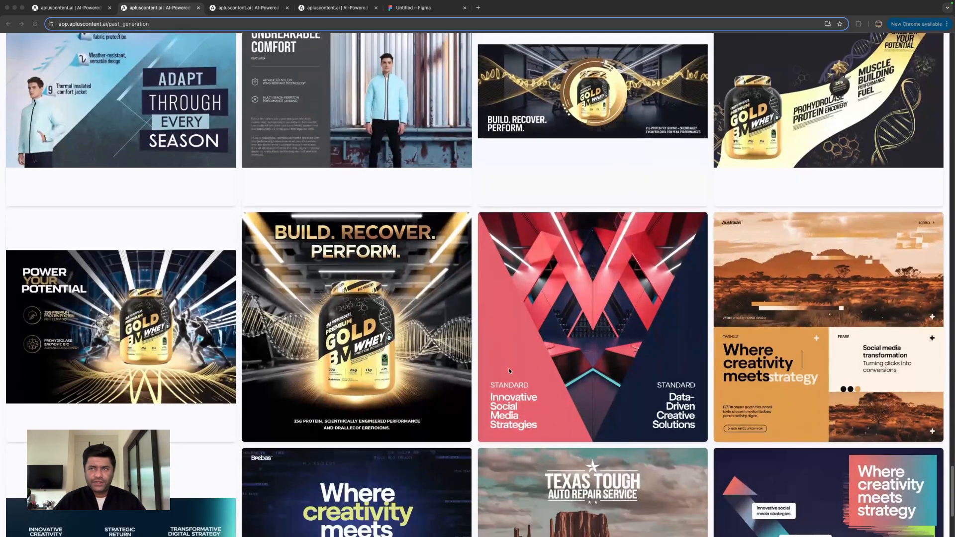
scroll(509, 370, down, 3)
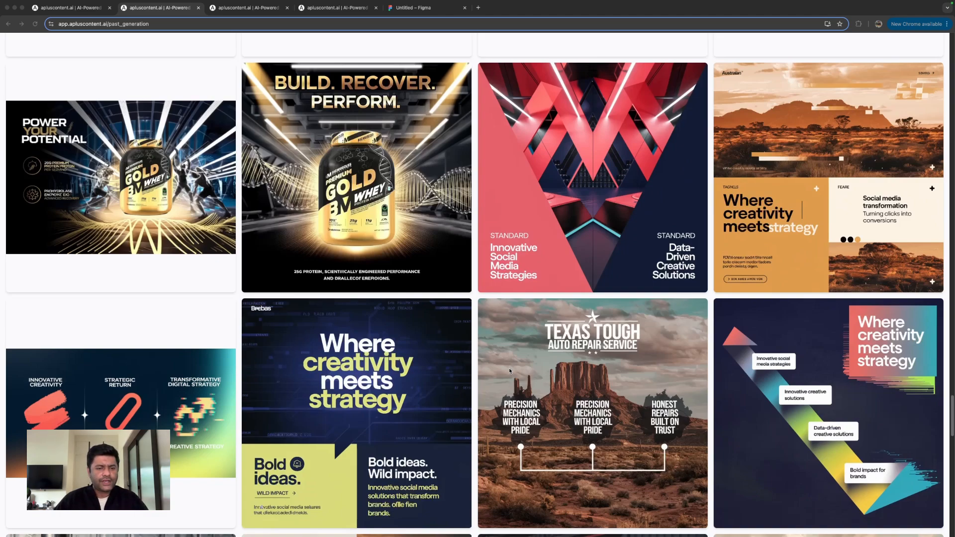
scroll(430, 359, up, 20)
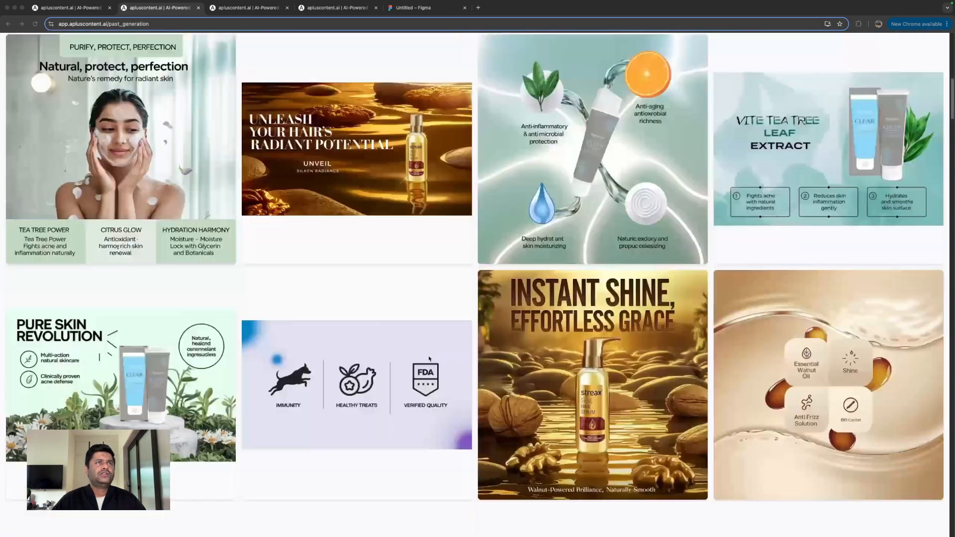
scroll(429, 358, up, 5)
- Go to the workspaces overview and inspect the blank new-workspace form and the Global Assets library, closing both without changes
click(16, 60)
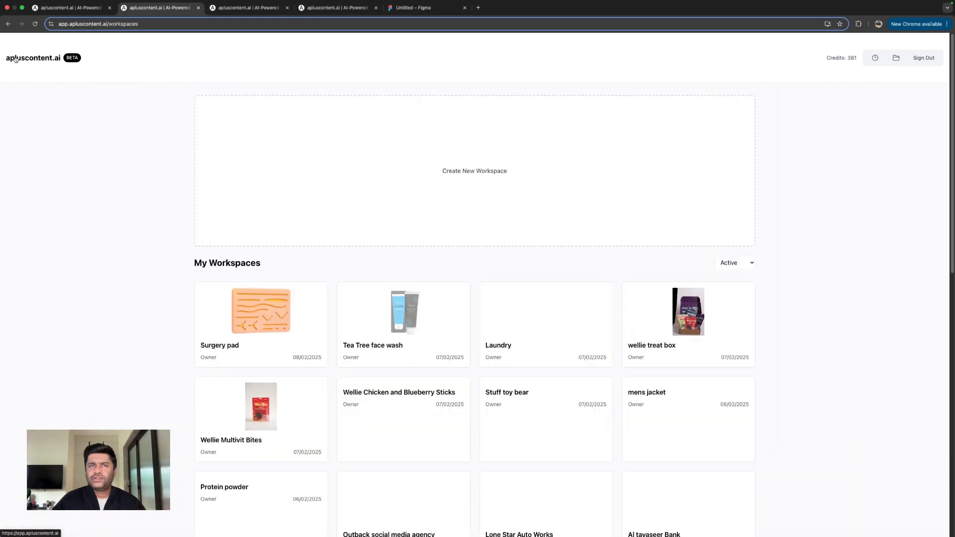
click(460, 211)
click(450, 196)
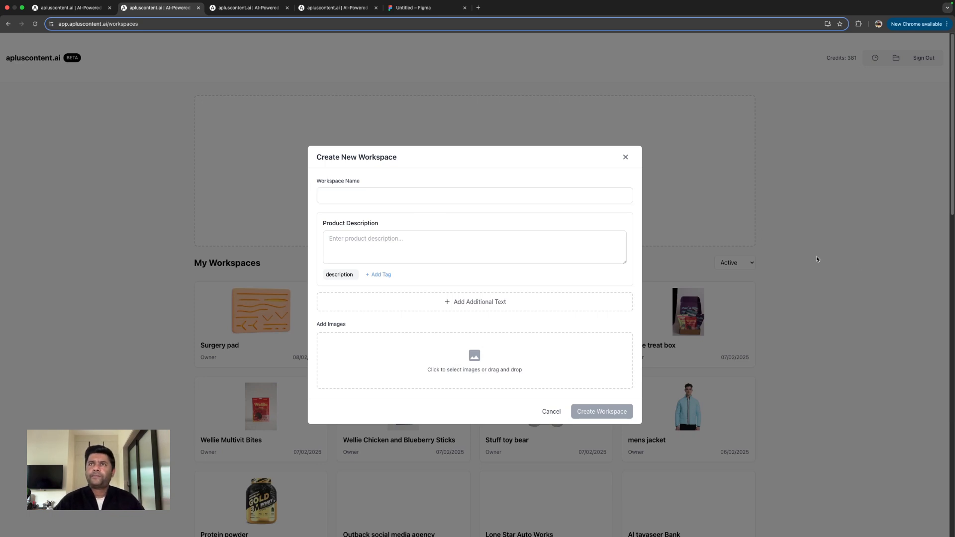
click(626, 157)
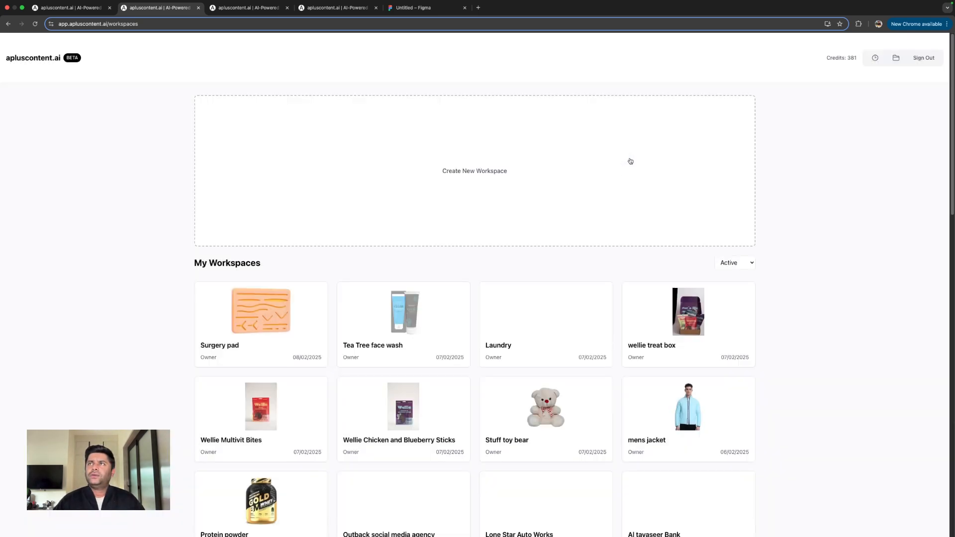
click(894, 59)
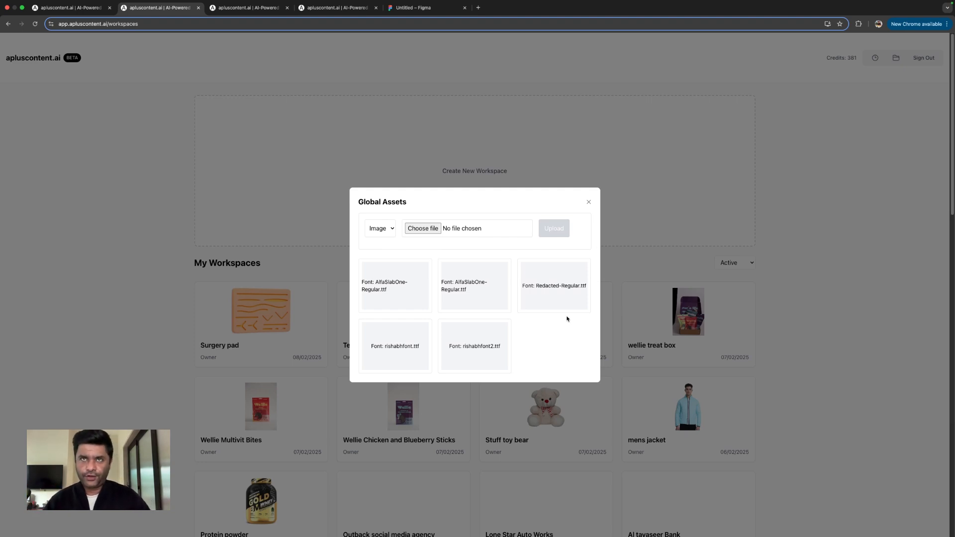
click(589, 202)
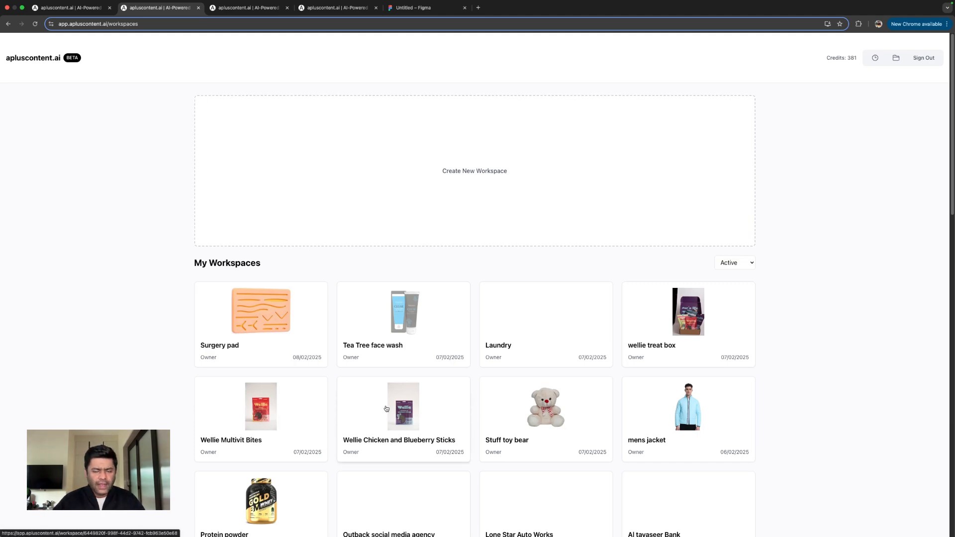
- Open the "shine hair serum" workspace and look through its past content
scroll(387, 409, down, 3)
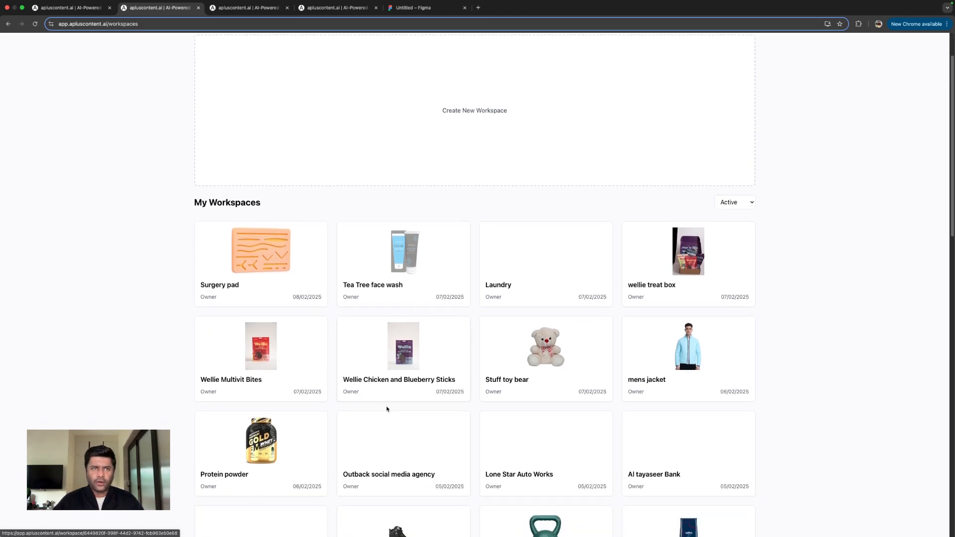
scroll(387, 409, down, 3)
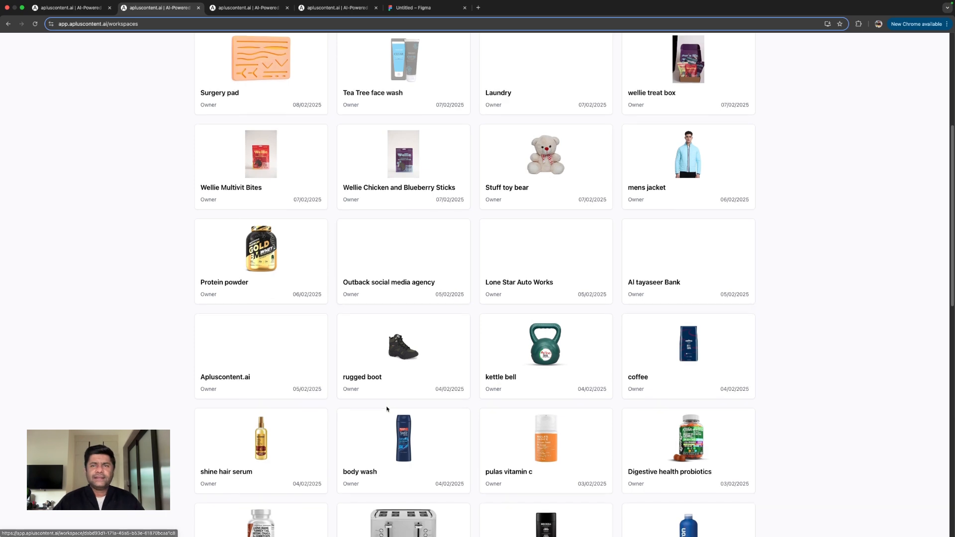
click(274, 451)
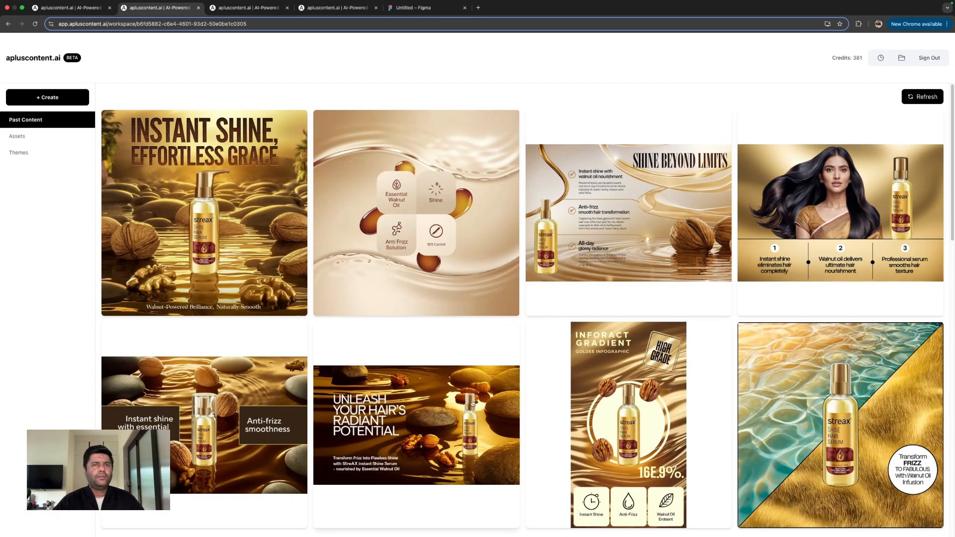
scroll(410, 422, down, 8)
scroll(410, 422, down, 9)
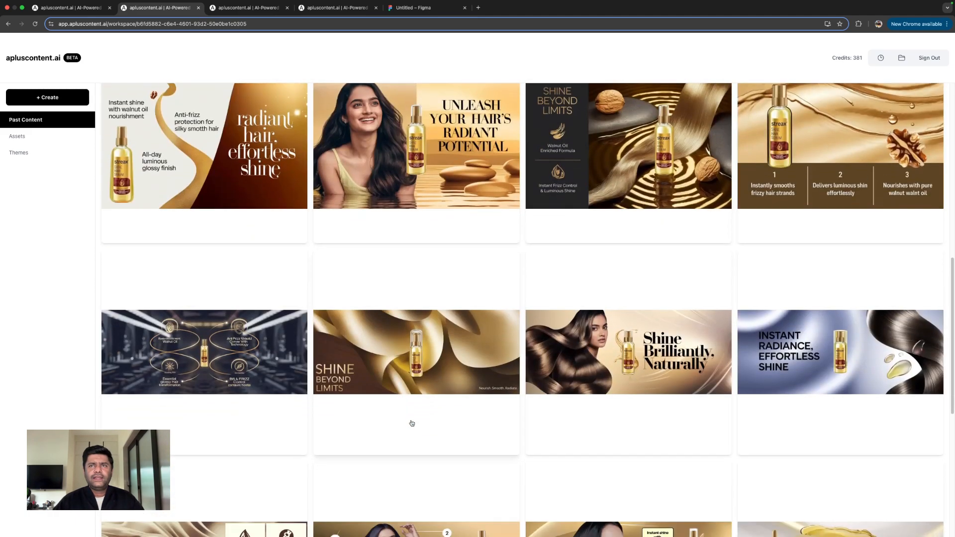
scroll(412, 423, up, 7)
scroll(410, 423, up, 10)
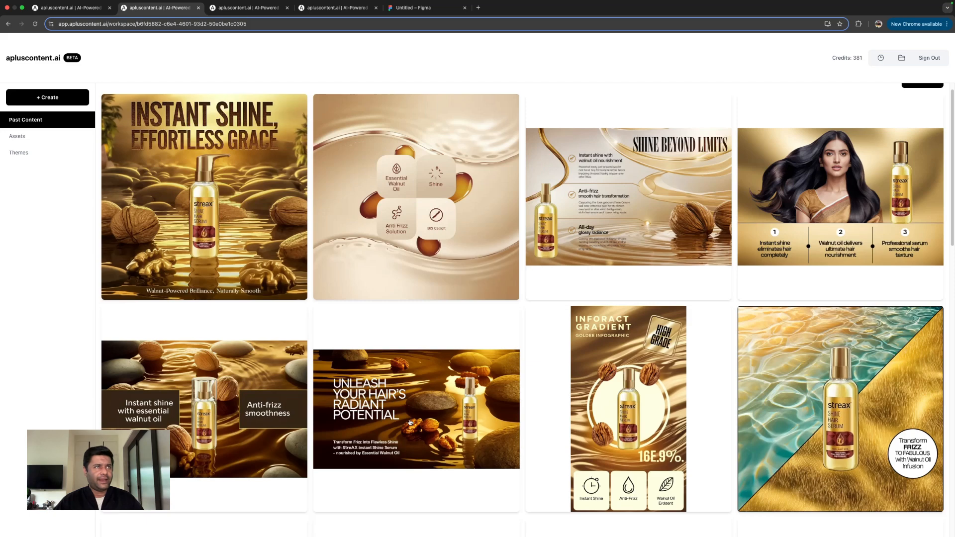
- Start creating new content and preview the examples of the left-tagline and right-tagline 1248*832 infographic compositions
click(51, 99)
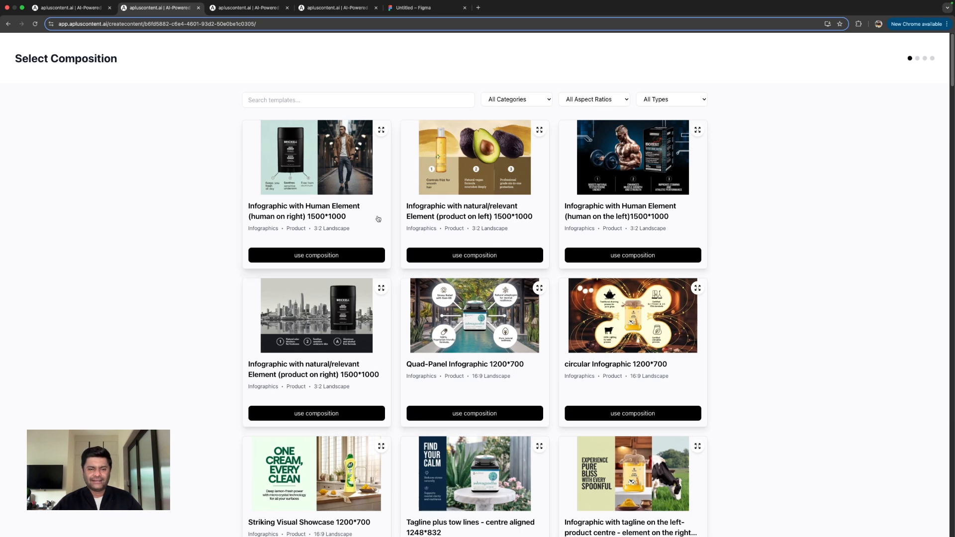
scroll(438, 342, down, 5)
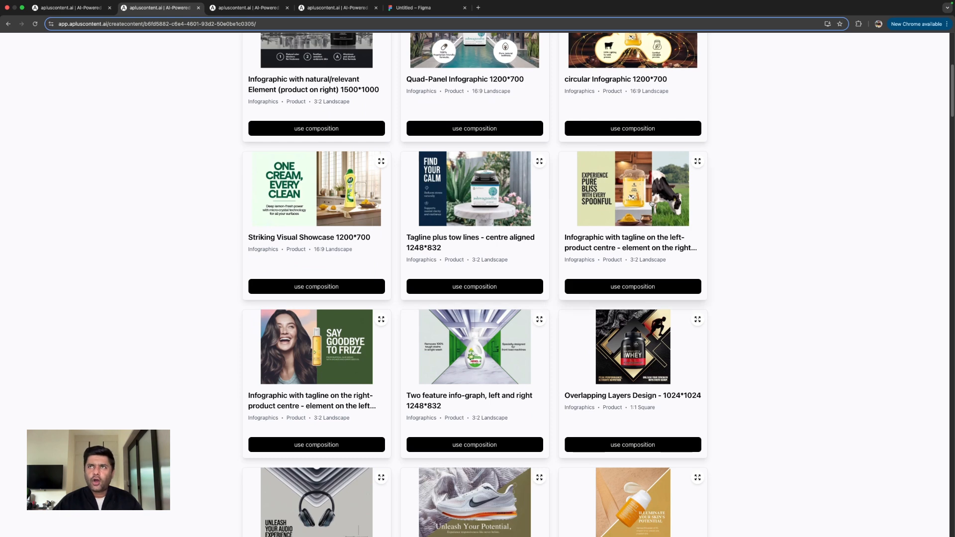
click(696, 163)
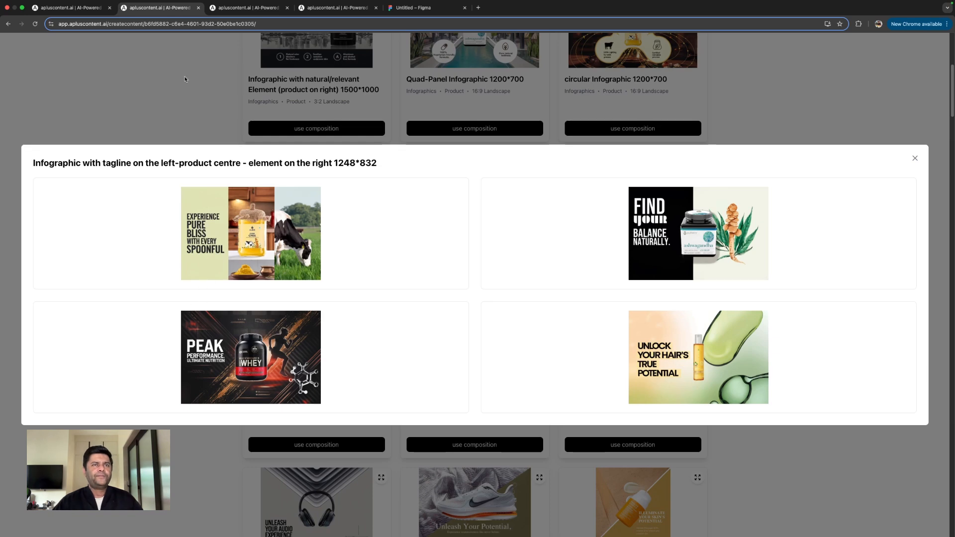
click(185, 79)
click(383, 322)
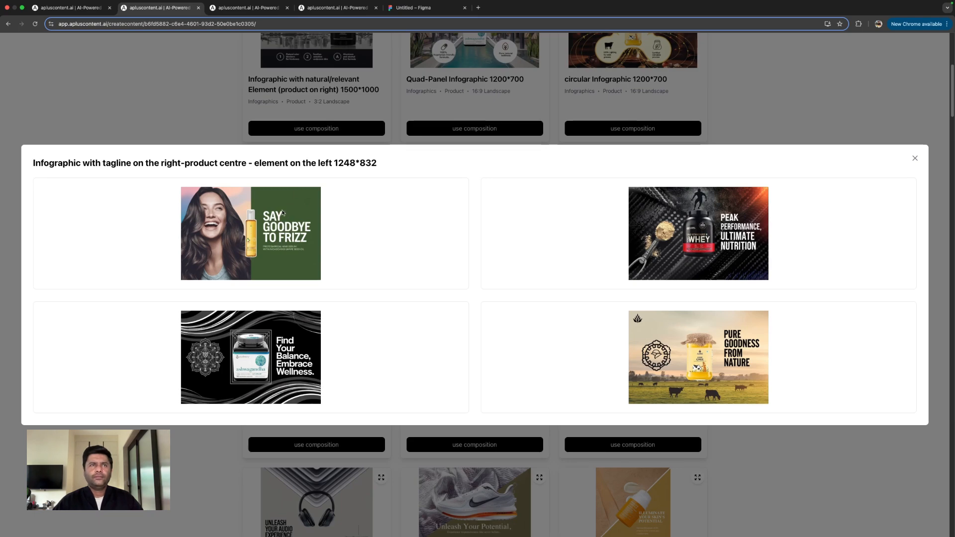
click(219, 119)
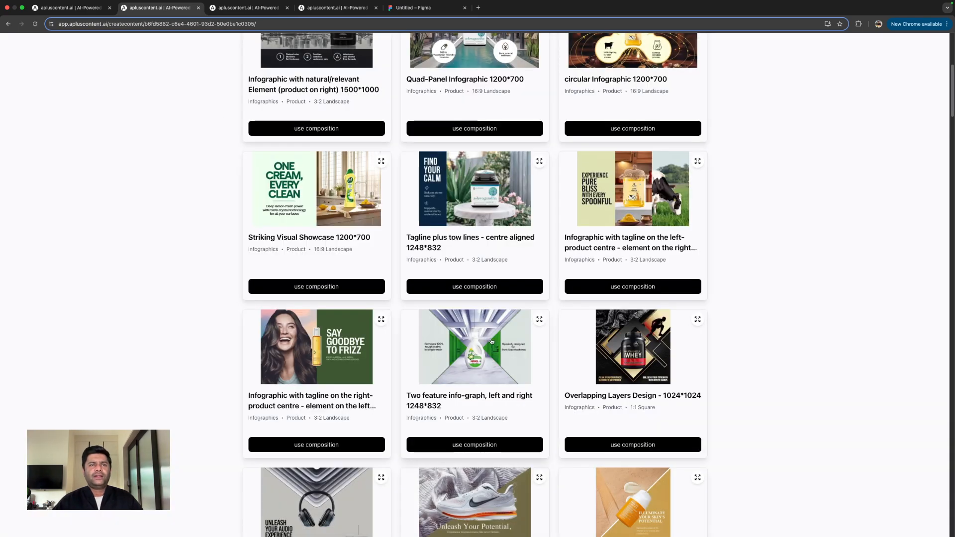
- Preview the examples of the "Overlapping Layers Design - 1248*832" composition and use that composition
scroll(364, 366, down, 4)
click(381, 289)
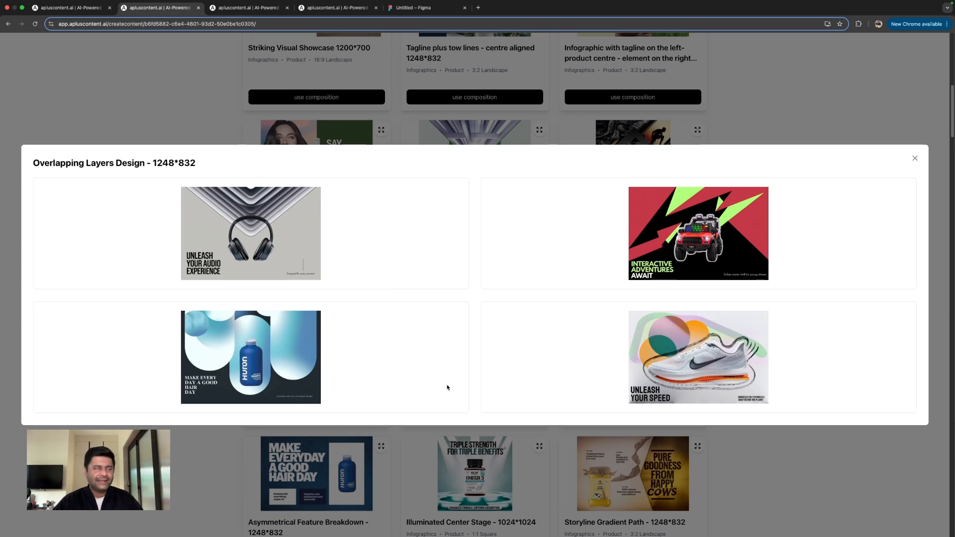
click(150, 113)
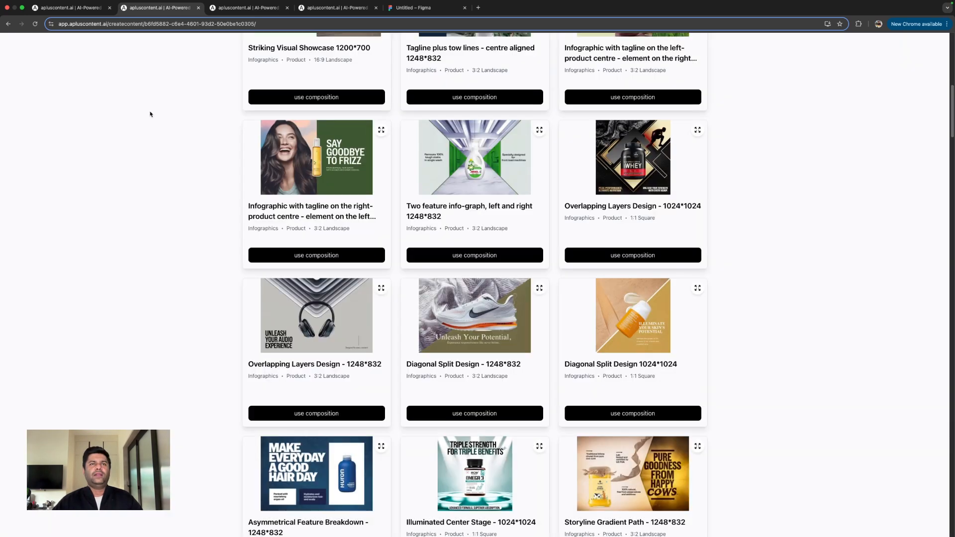
click(345, 414)
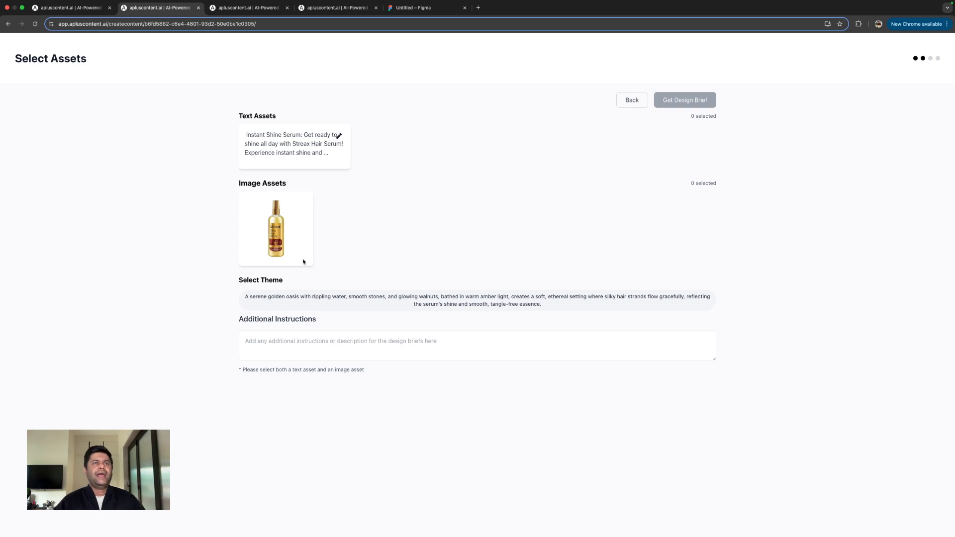
- Select the golden oasis theme, the serum bottle image and the Instant Shine Serum text, and get the design brief
click(305, 302)
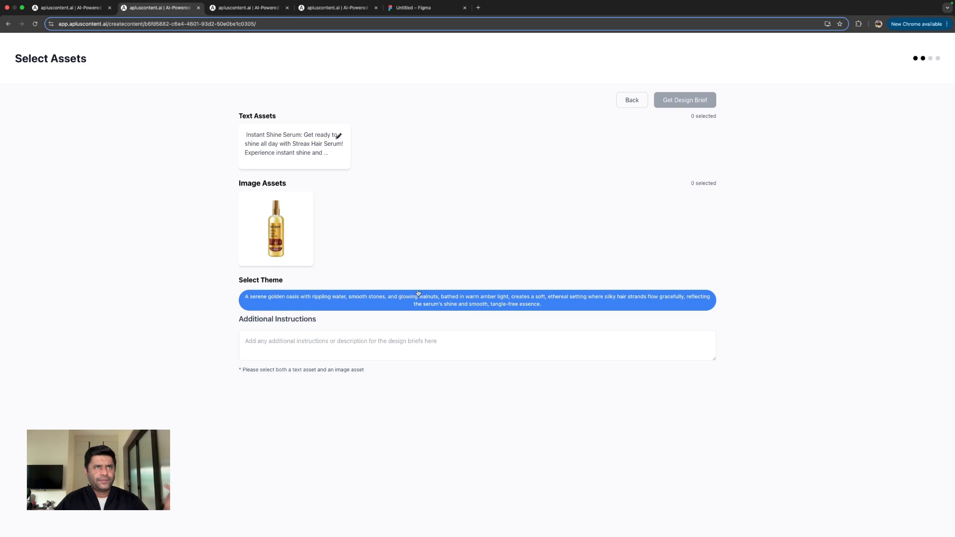
click(277, 232)
click(293, 154)
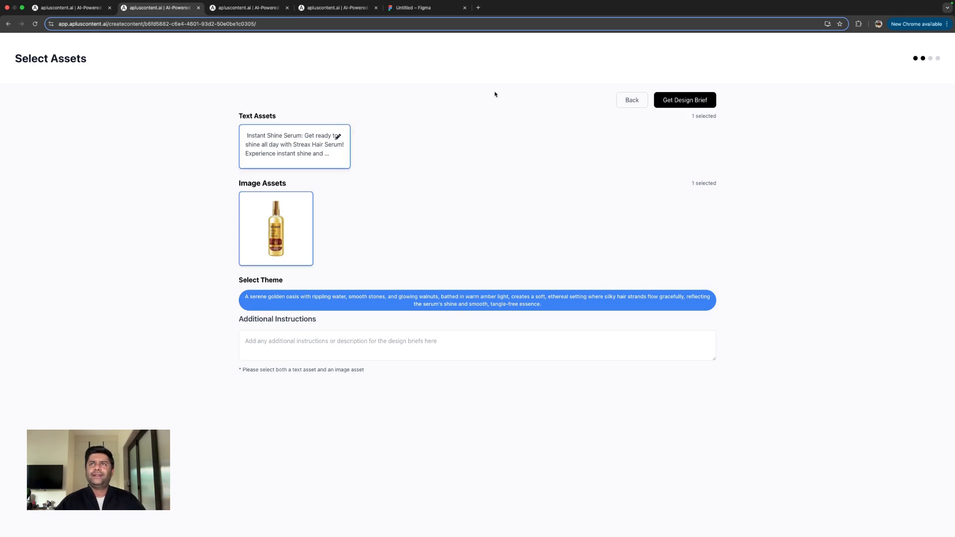
click(683, 99)
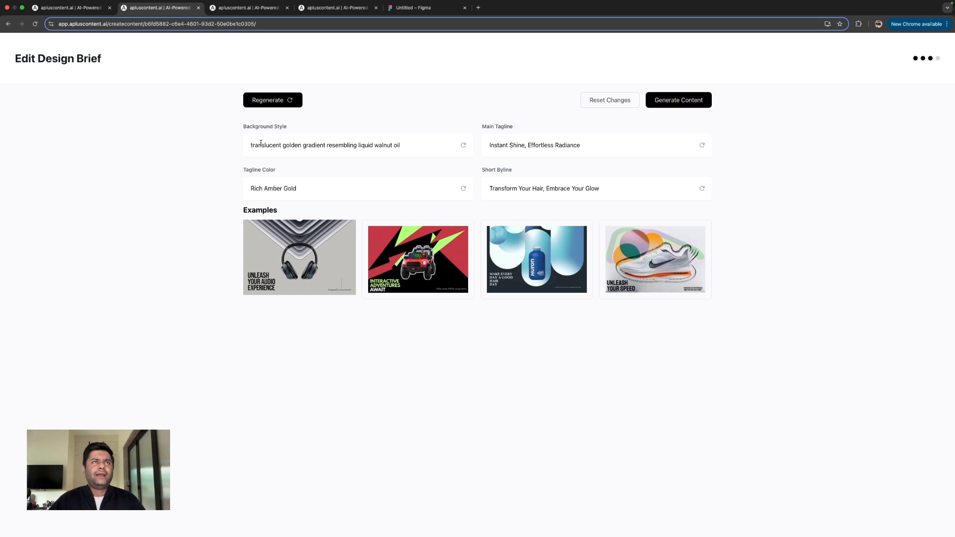
- Review the design brief's background style, main tagline, tagline color and short byline fields
click(266, 144)
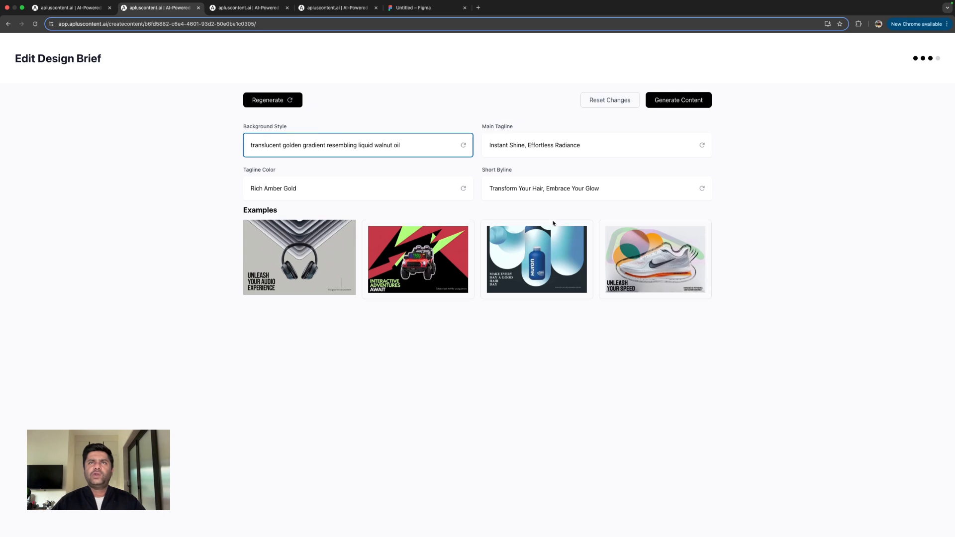
click(554, 154)
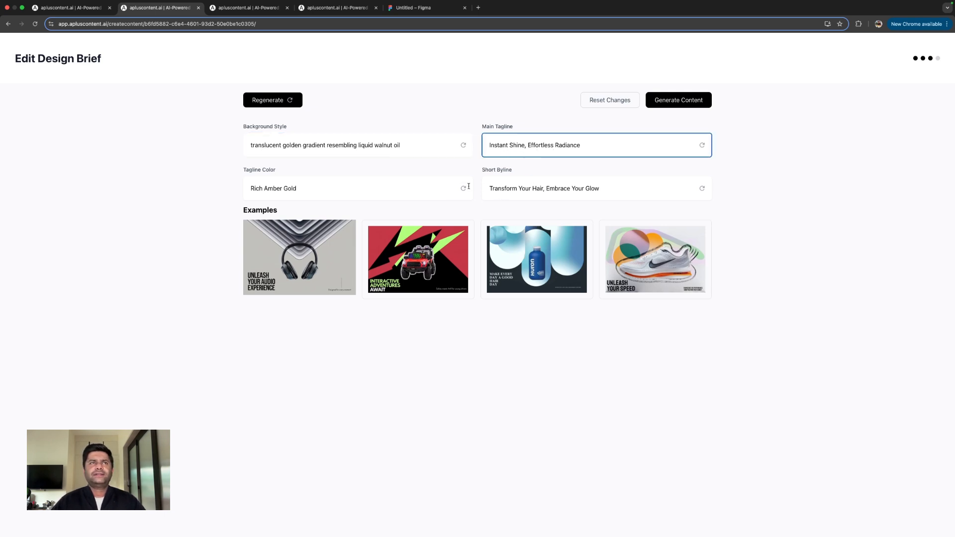
click(435, 192)
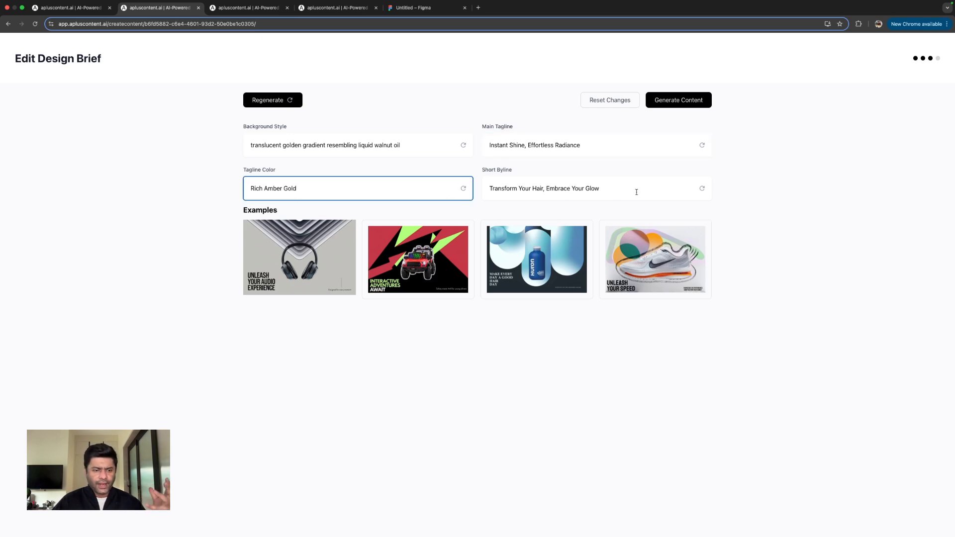
click(636, 192)
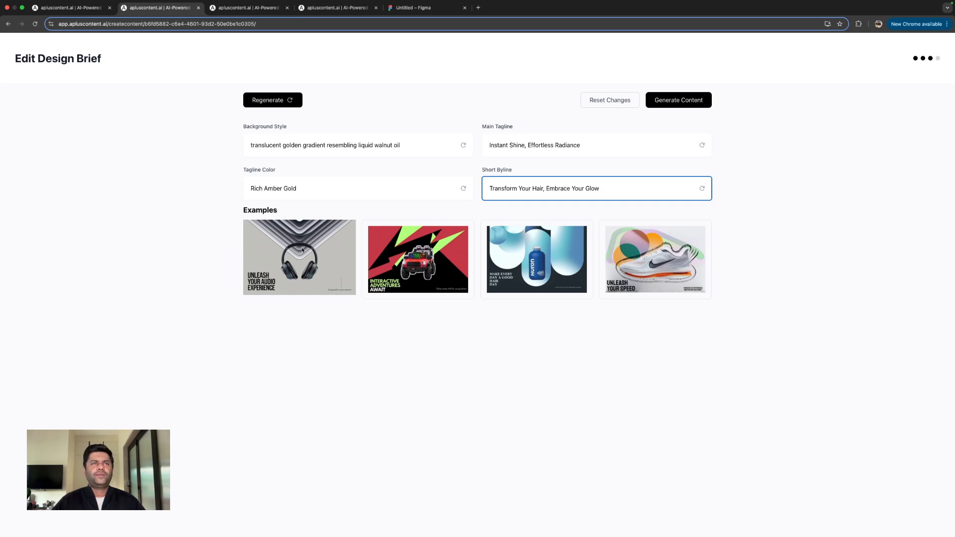
- Generate the content from the current brief and start another infographic with the "Diagonal Split Design 1024*1024" composition
click(703, 107)
click(226, 7)
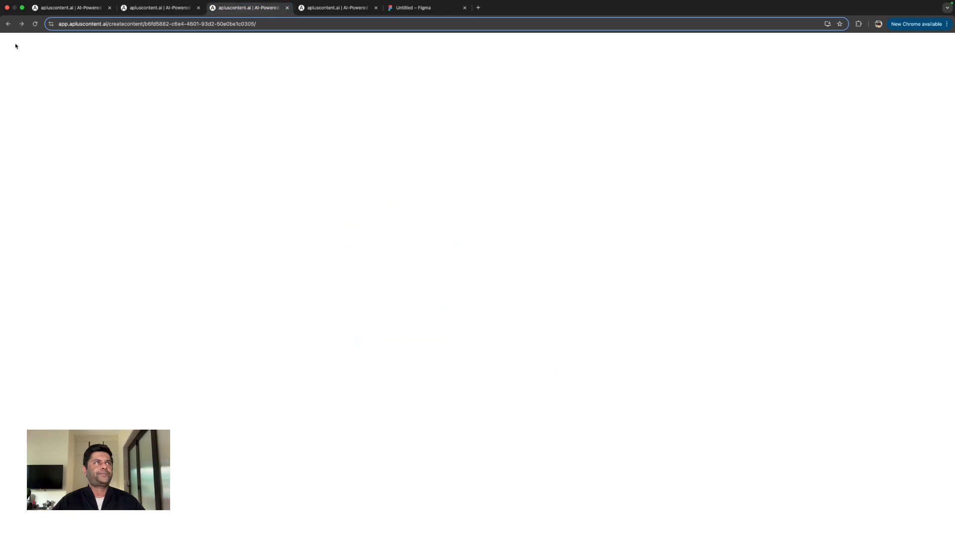
click(8, 27)
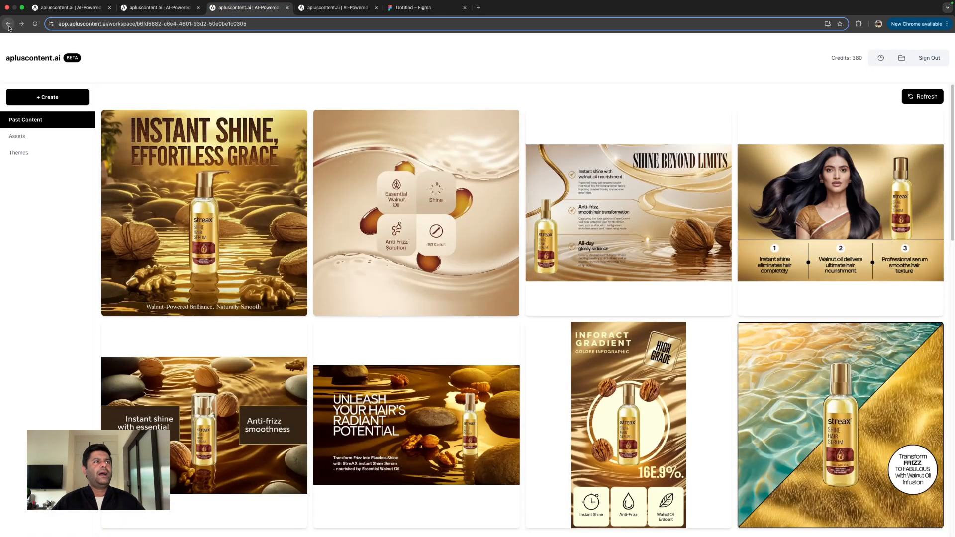
click(9, 25)
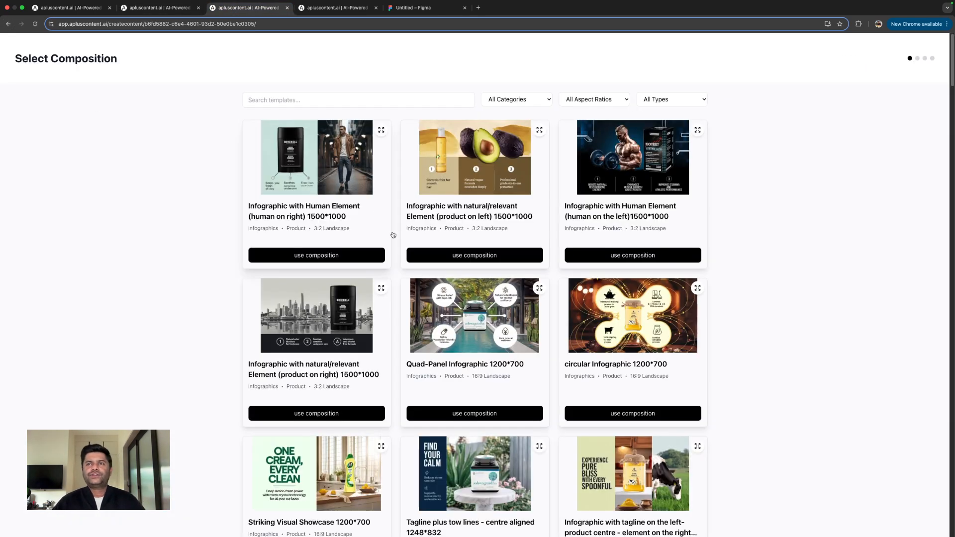
scroll(384, 222, down, 7)
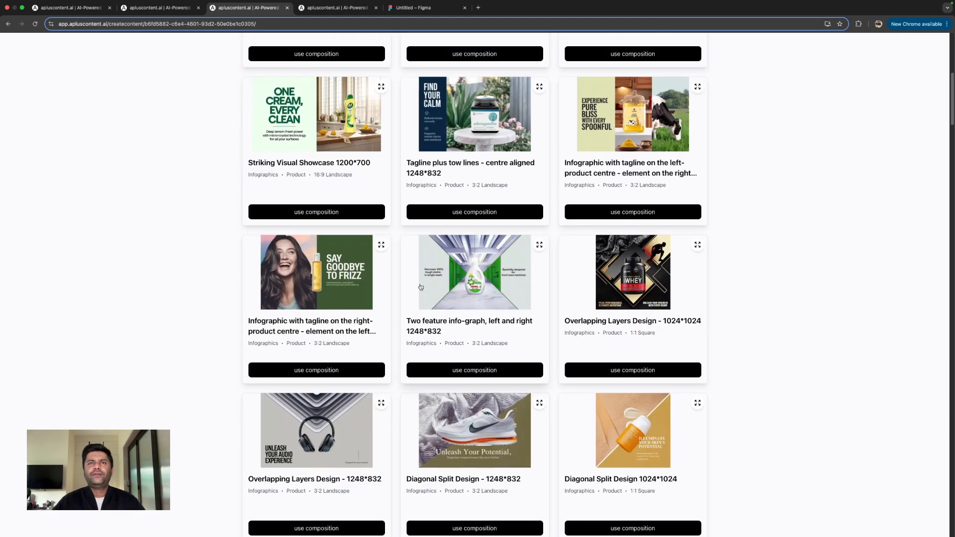
scroll(421, 287, down, 5)
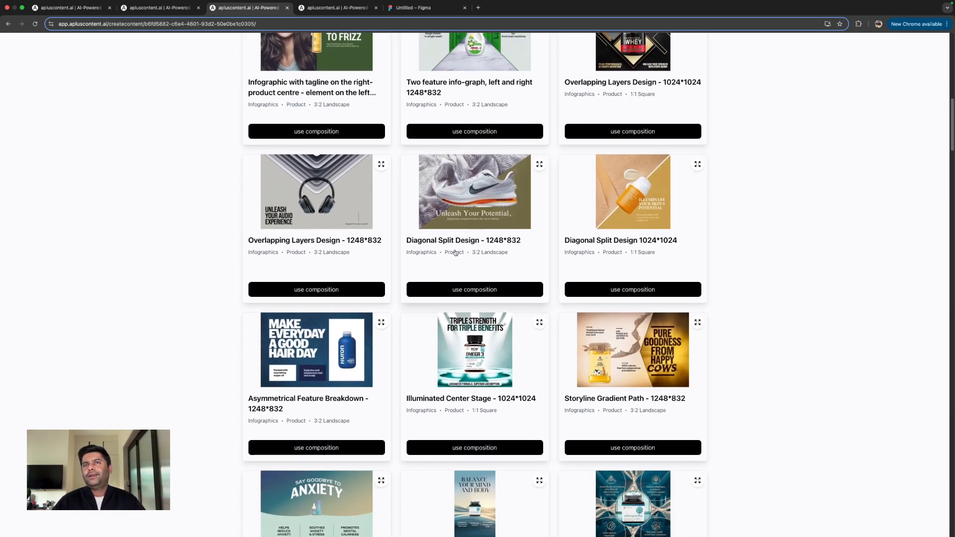
click(636, 290)
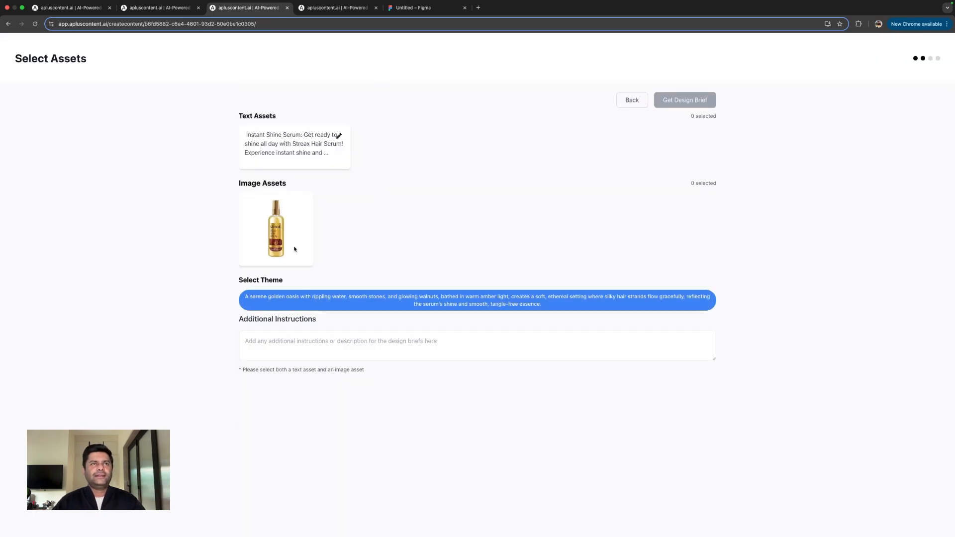
- Select the serum bottle image and the Instant Shine Serum text for the diagonal split composition, and get its design brief
click(298, 224)
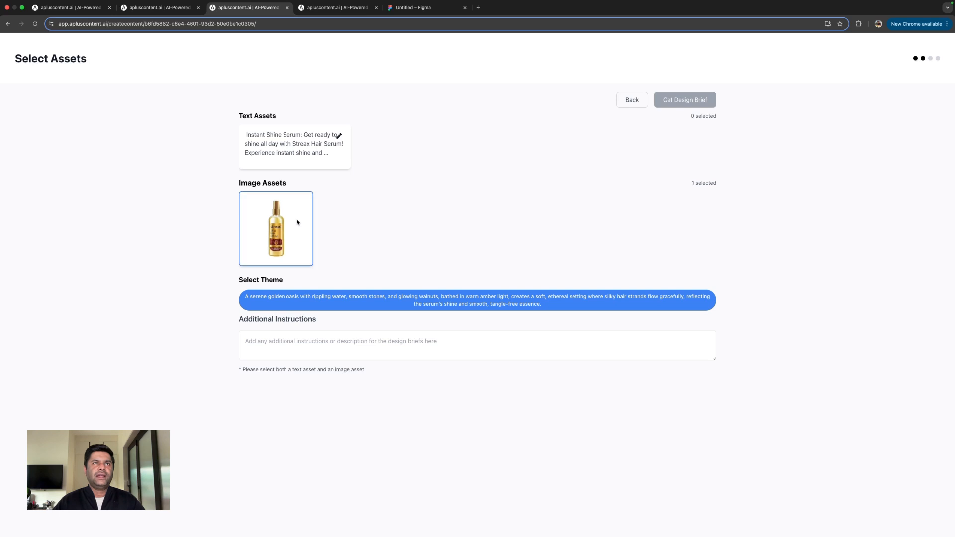
click(296, 159)
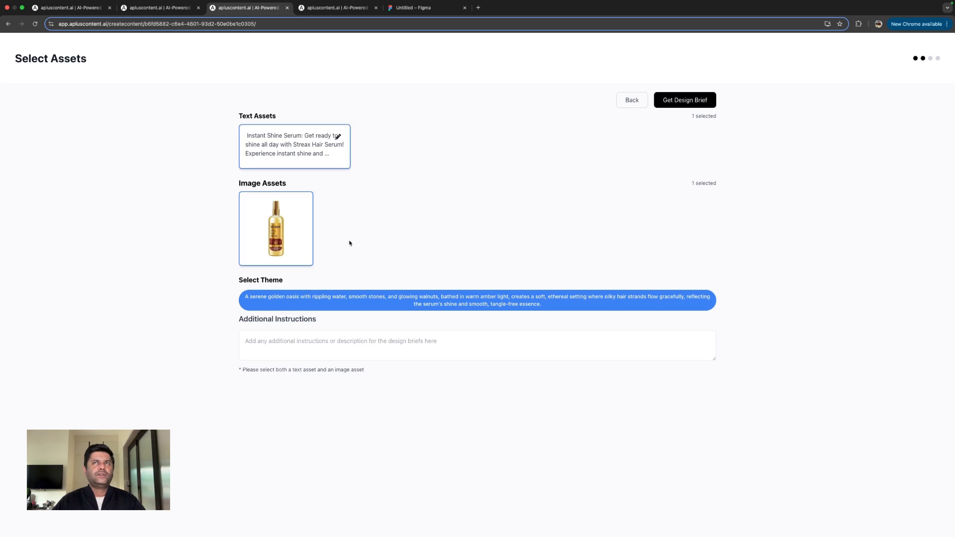
click(689, 102)
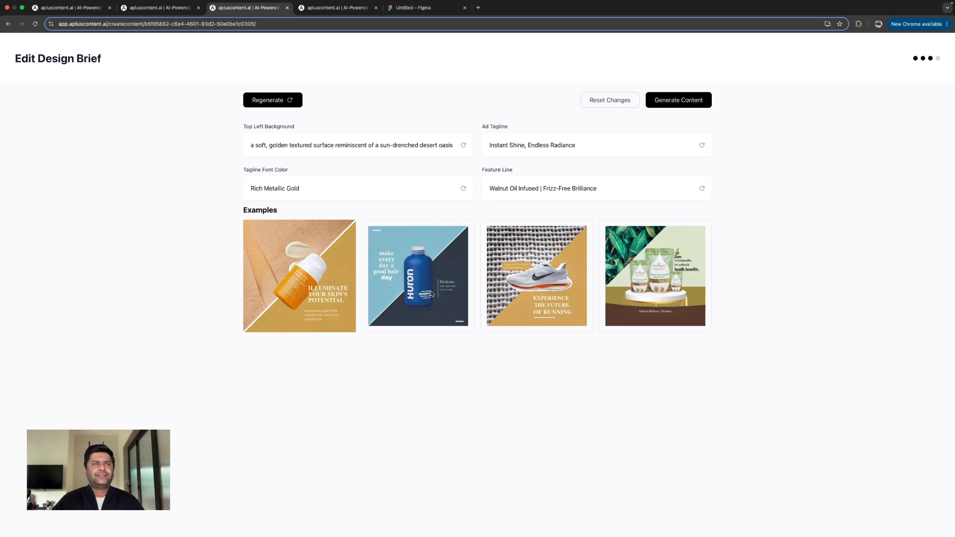
- Review the brief's top left background, ad tagline, tagline font color and feature line, and generate the diagonal split content
click(327, 152)
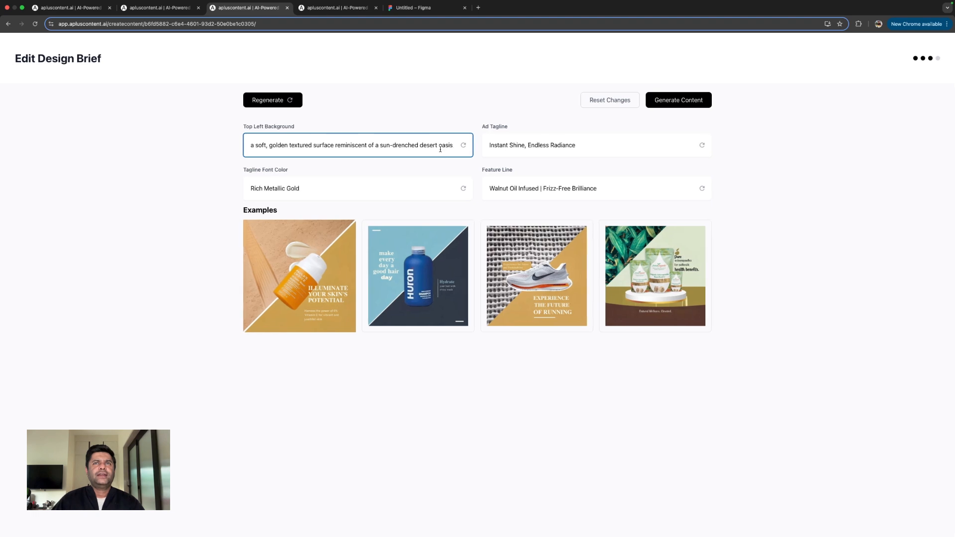
click(508, 188)
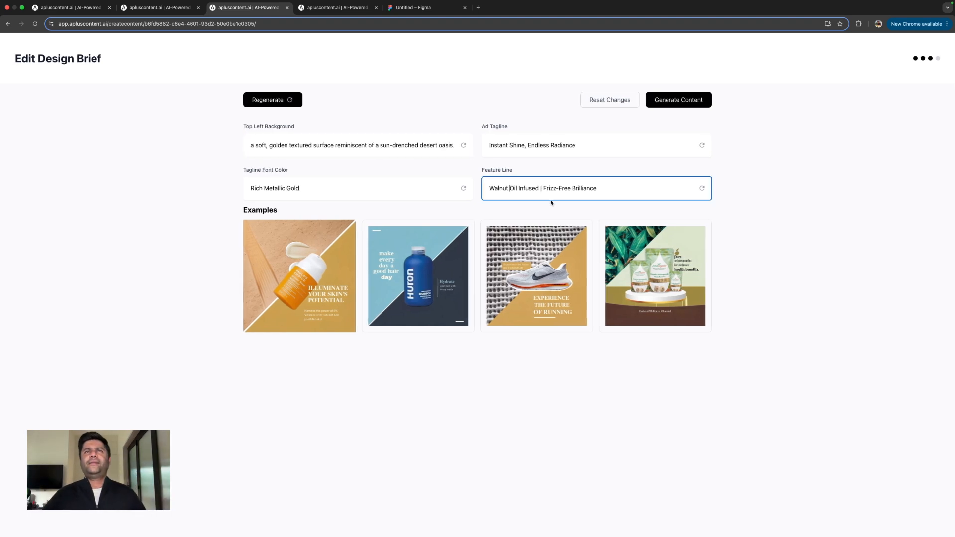
click(615, 152)
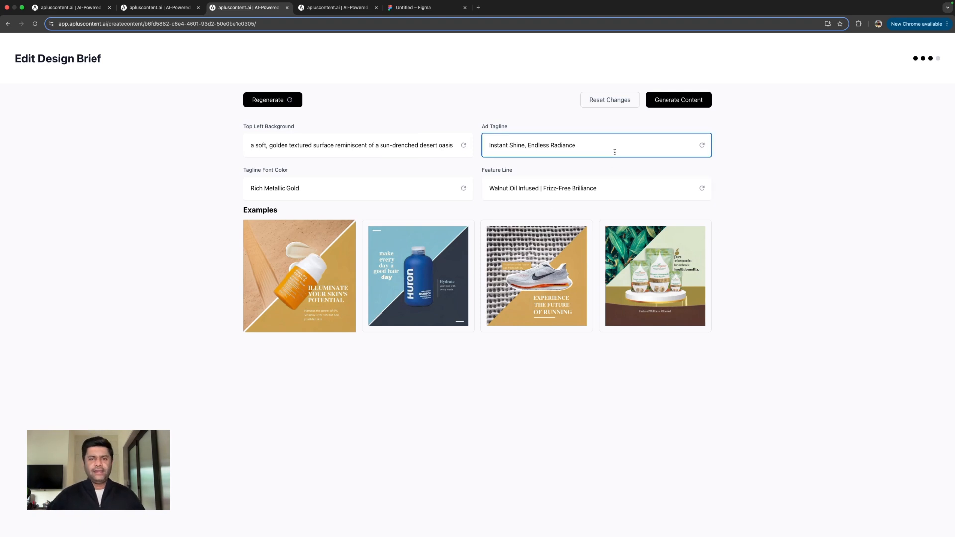
click(373, 187)
click(374, 145)
click(575, 143)
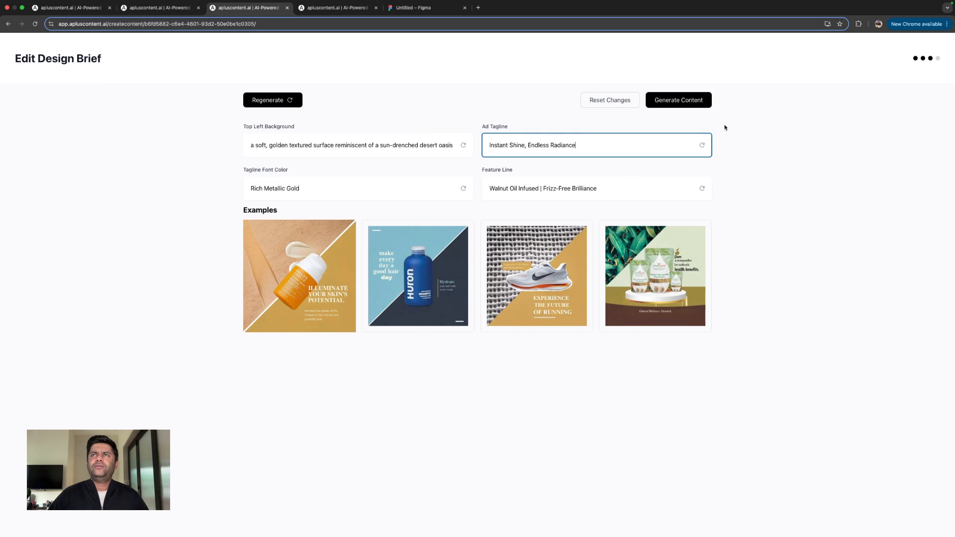
click(683, 105)
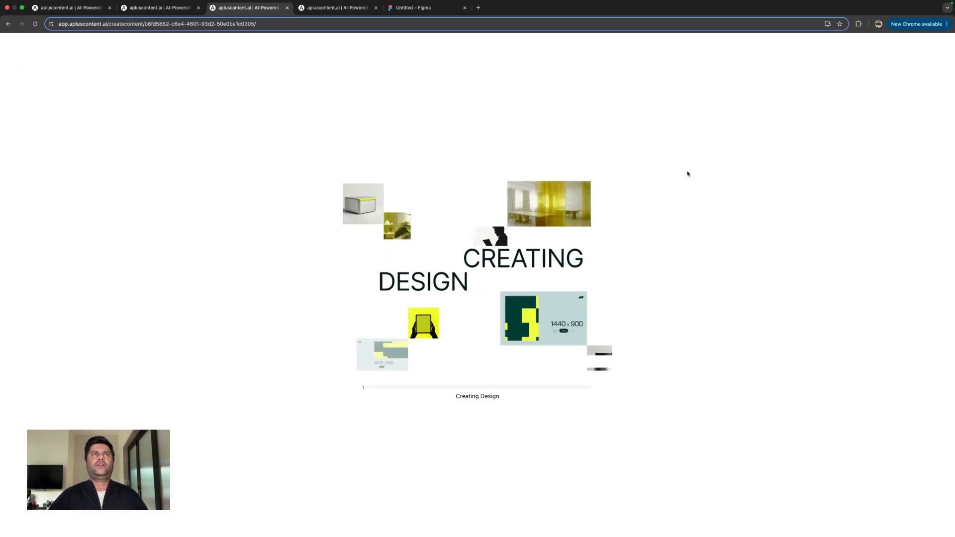
- In the generated overlapping layers design, enlarge the serum bottle to about 171 by 586 and recentre it
click(159, 7)
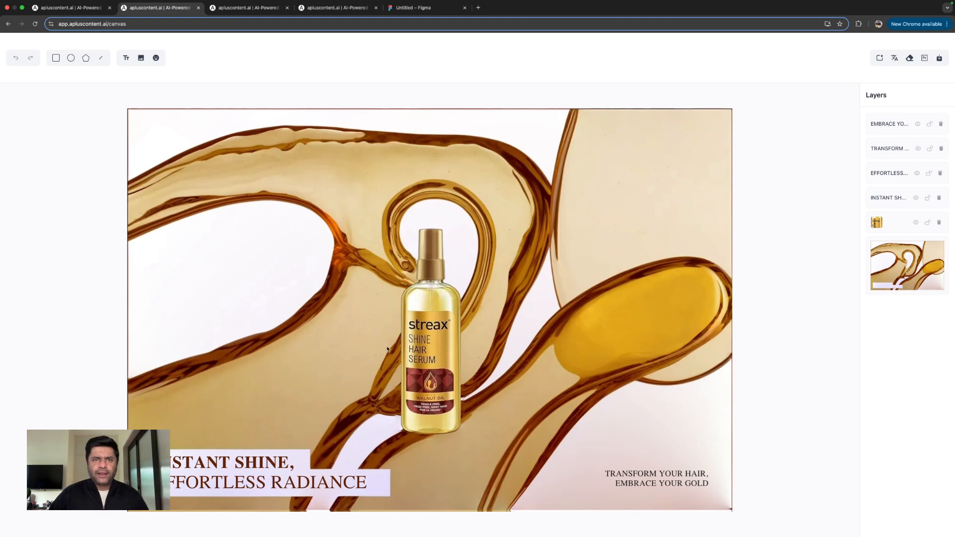
click(421, 351)
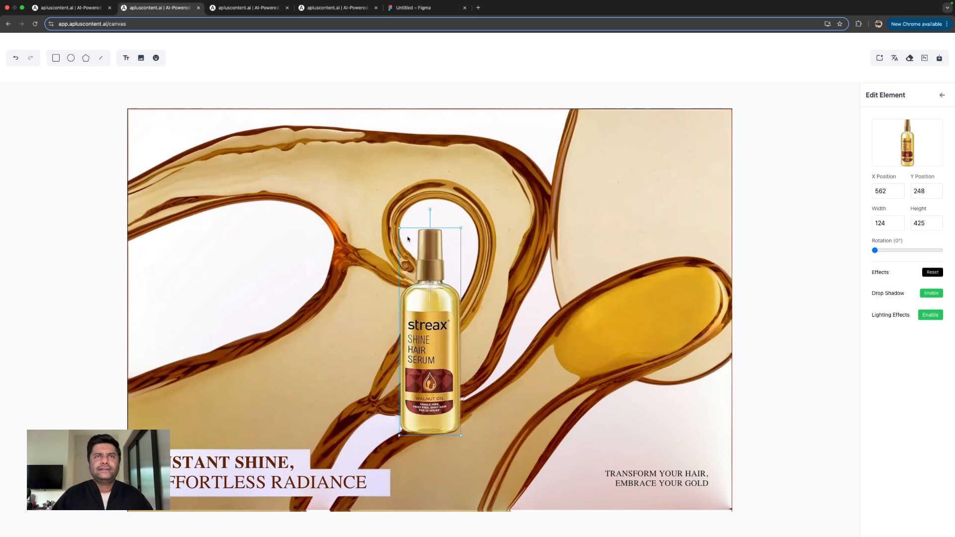
drag(400, 228, 376, 149)
drag(406, 278, 420, 296)
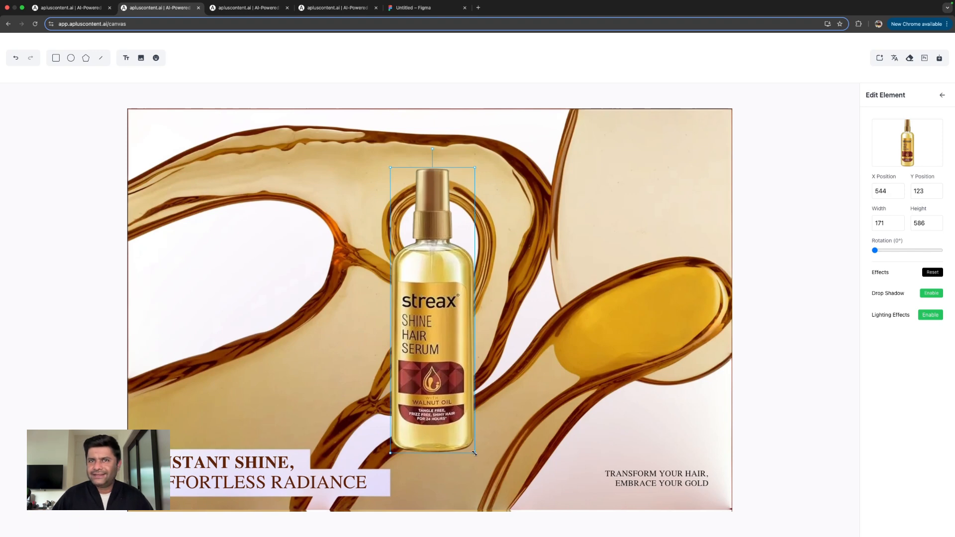
- Enable a drop shadow on the bottle, lower its X offset slightly, increase its blur and sample its color from the background artwork
click(931, 293)
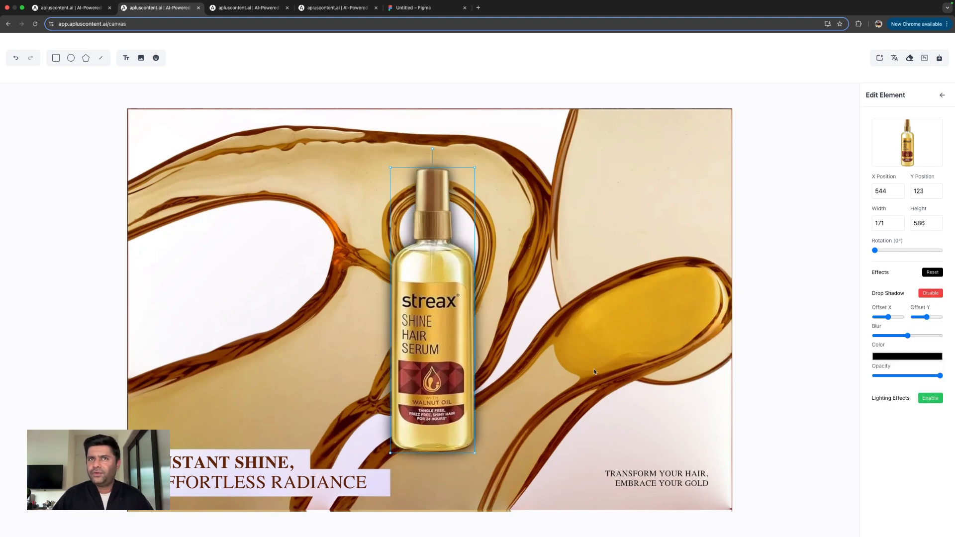
drag(888, 317, 915, 337)
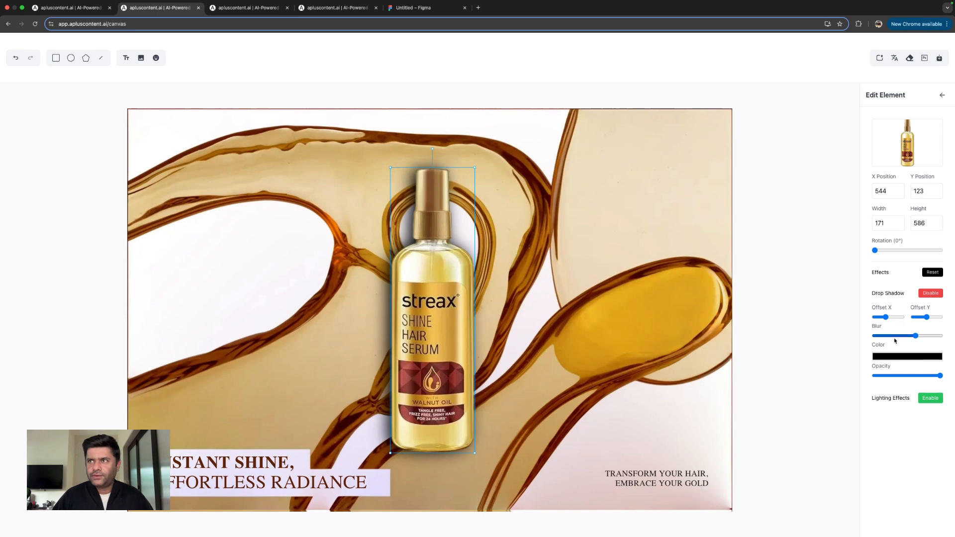
click(907, 356)
click(864, 422)
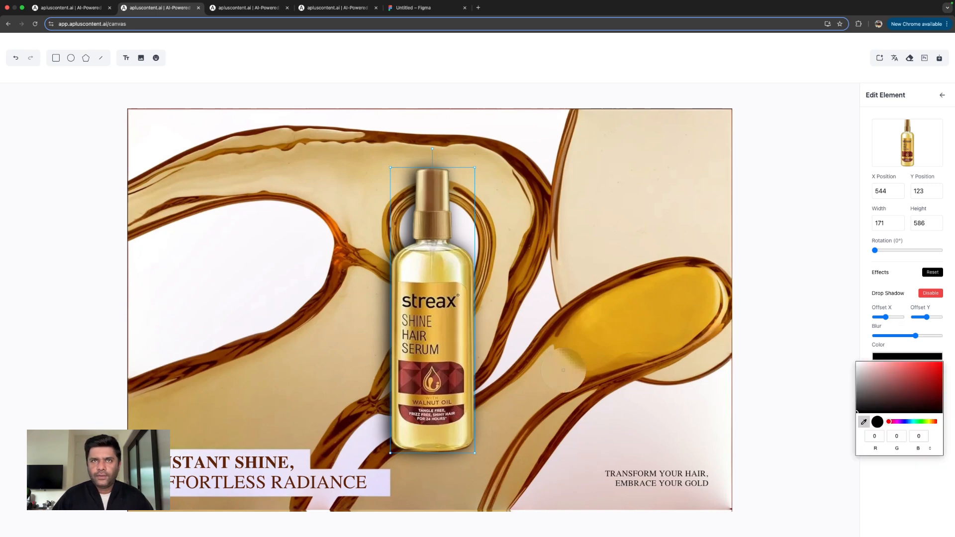
click(490, 352)
click(544, 445)
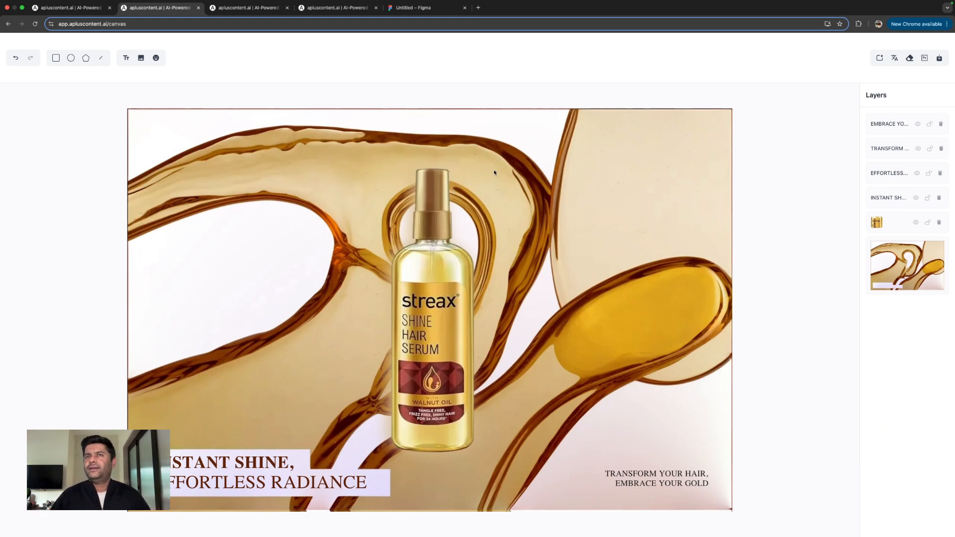
- Enable lighting effects on the background with slightly higher brightness, contrast and hue, and select the EFFORTLESS RADIANCE tagline
click(889, 262)
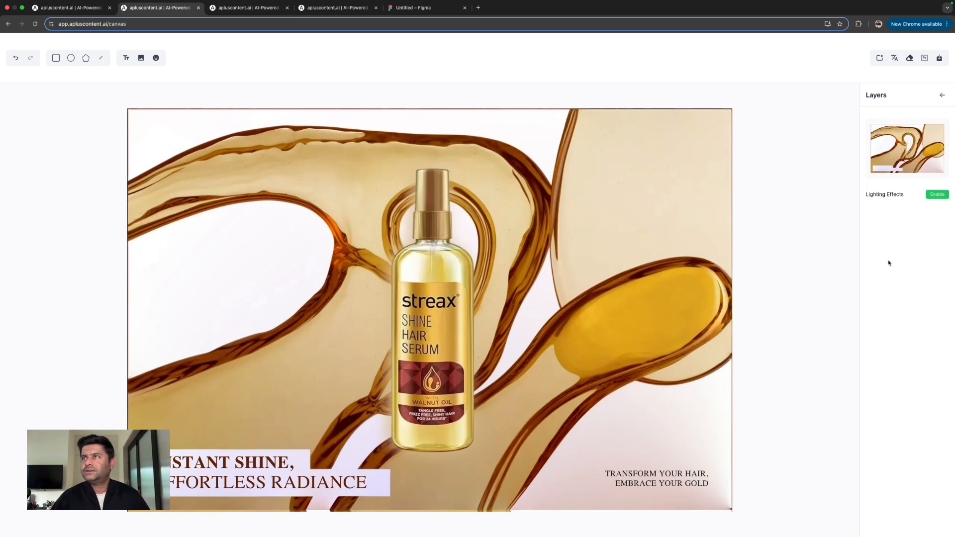
click(936, 194)
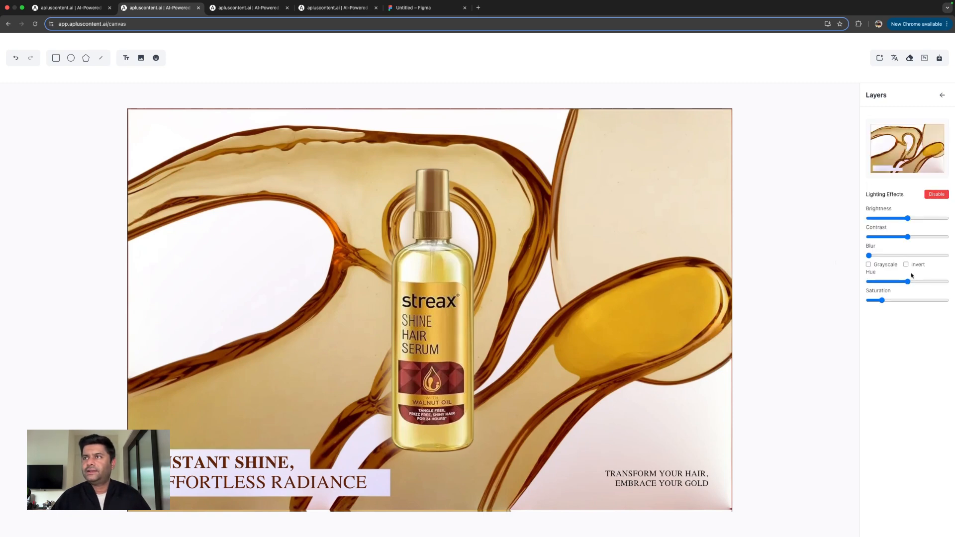
mouse_move(908, 237)
mouse_down()
mouse_move(918, 239)
mouse_move(907, 240)
mouse_move(911, 220)
mouse_up()
drag(908, 282, 908, 283)
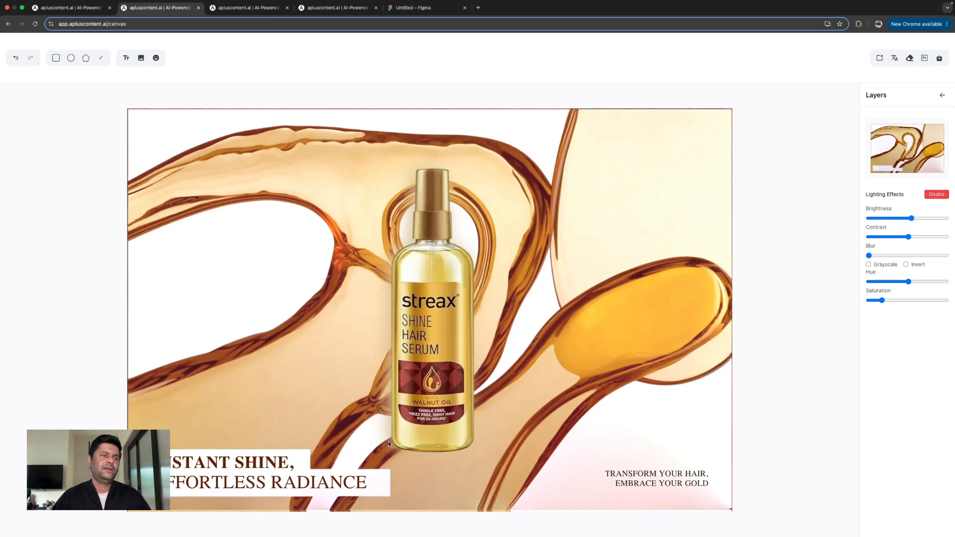
click(242, 468)
click(243, 484)
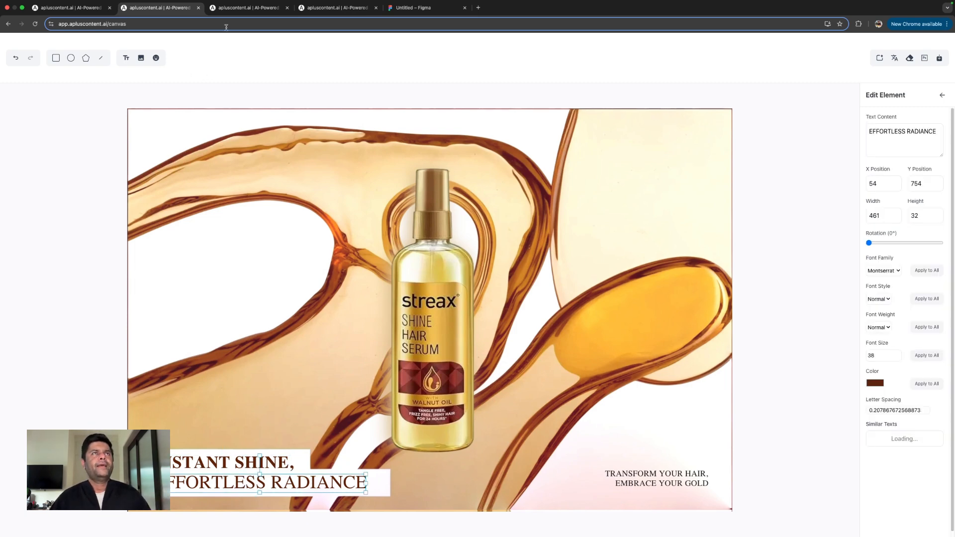
- Go to the generated diagonal split design and move the serum bottle slightly to about X 410, Y 199
click(237, 9)
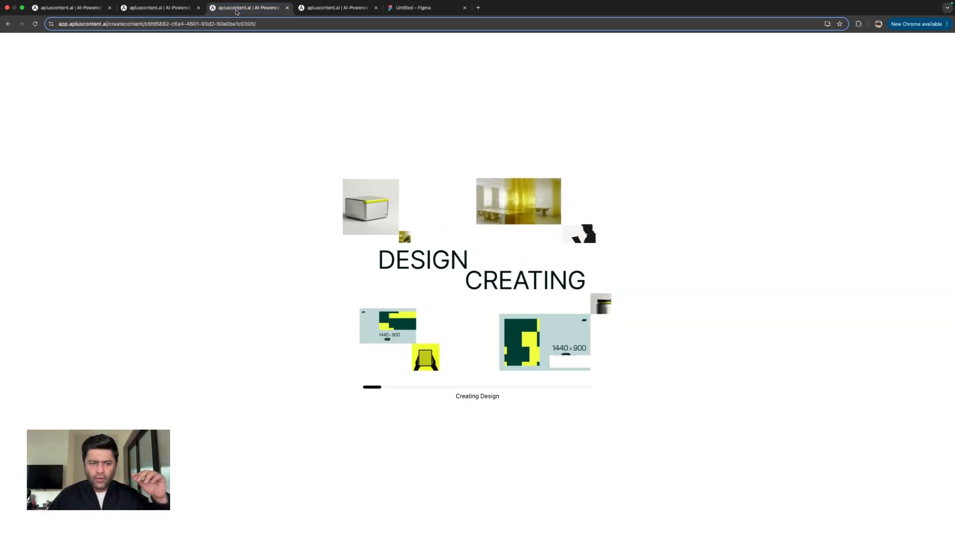
click(185, 8)
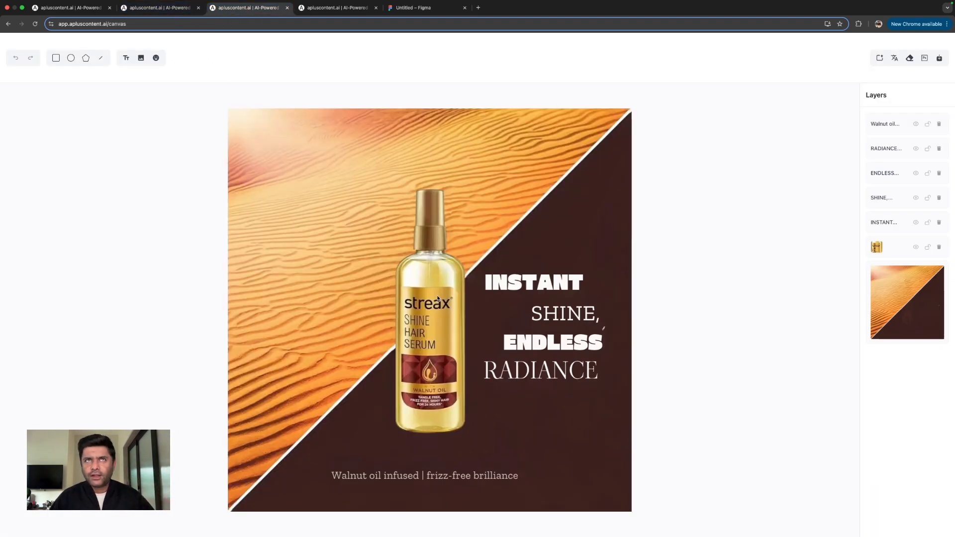
drag(439, 299, 433, 297)
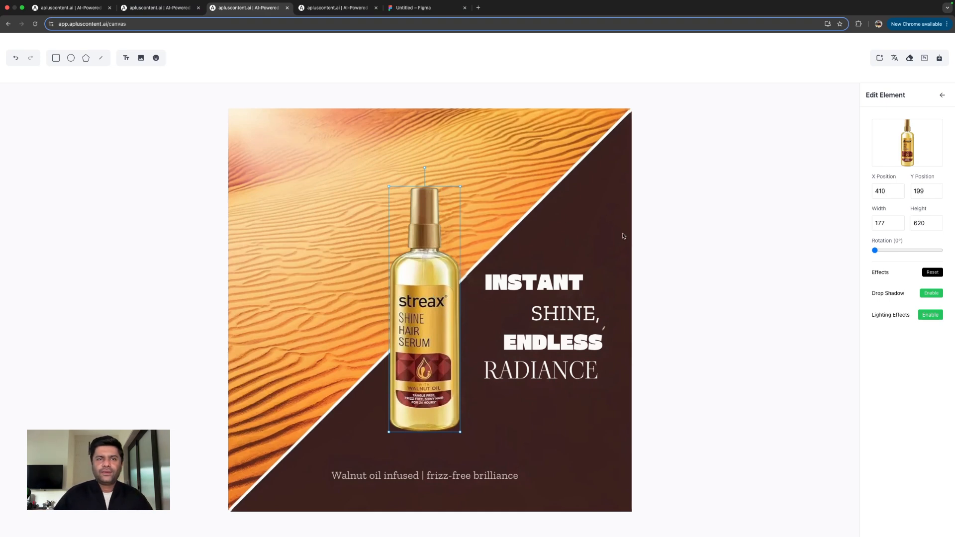
- Move INSTANT to about X 689, Y 435, apply its Gasoek One font to all texts and tighten the four stacked tagline words
click(522, 283)
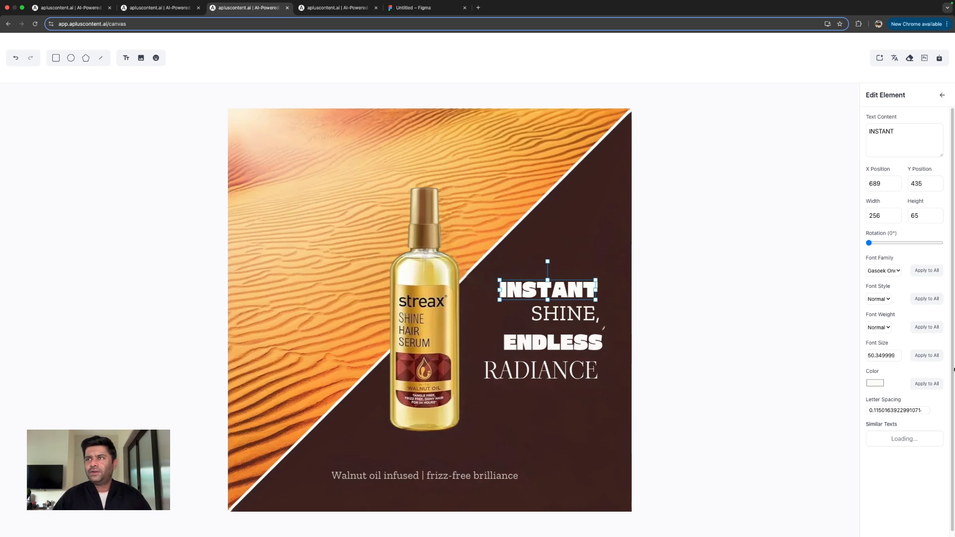
click(927, 272)
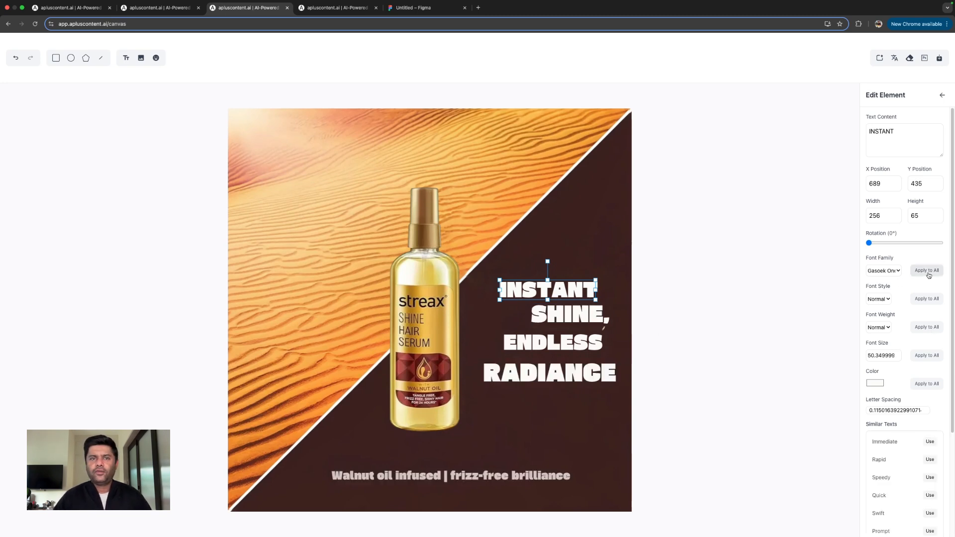
click(565, 322)
click(568, 341)
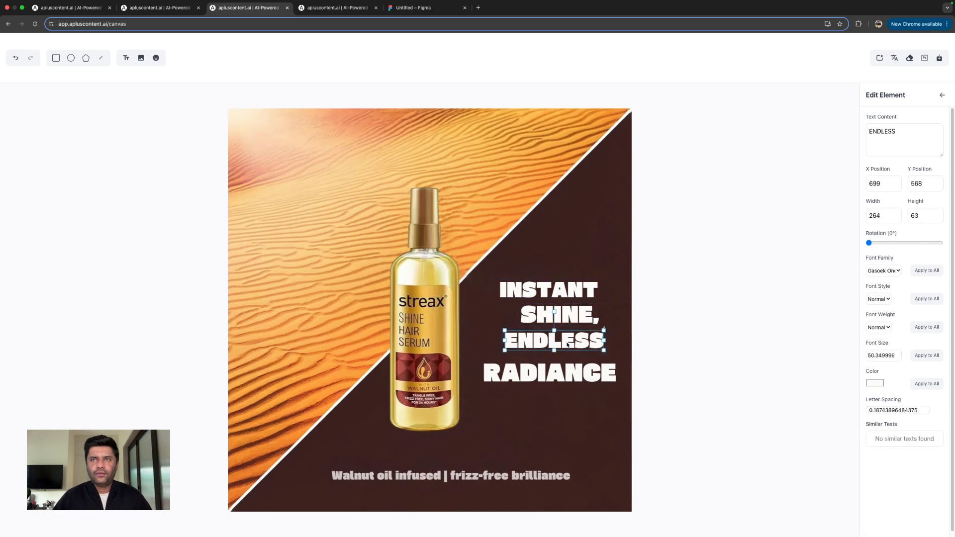
click(567, 376)
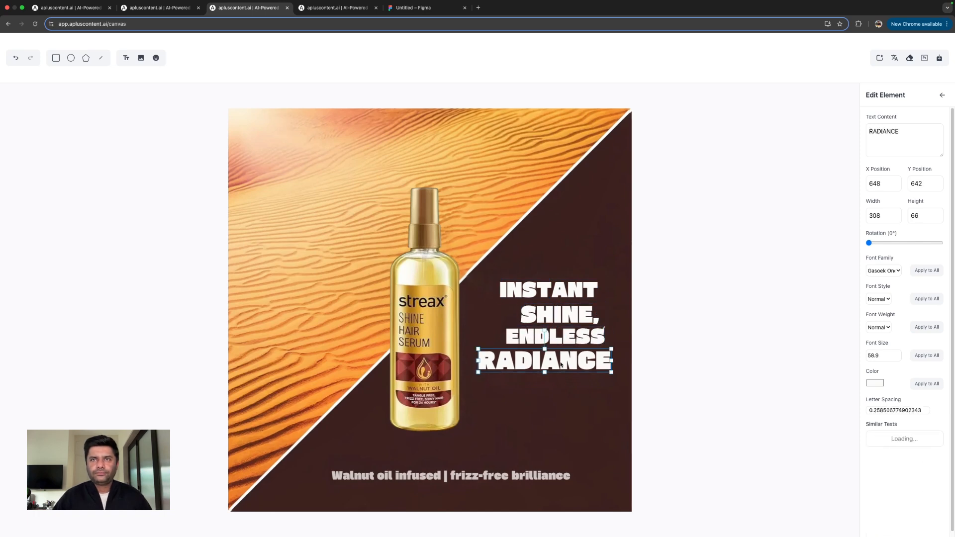
click(564, 378)
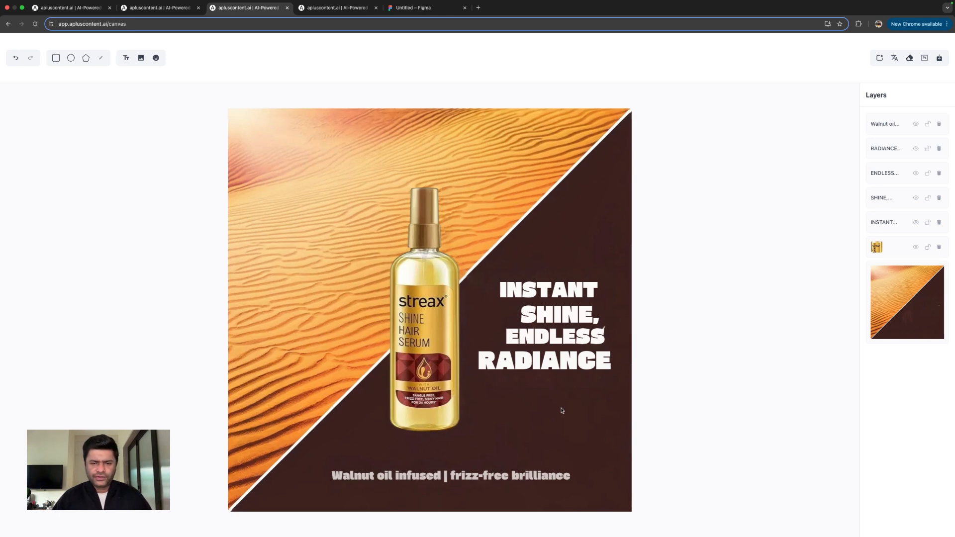
- Enlarge the serum bottle in the diagonal split design and reposition it beside the tagline
mouse_move(393, 226)
mouse_down()
mouse_move(377, 230)
mouse_move(398, 234)
mouse_up()
drag(394, 196, 336, 170)
drag(428, 293, 432, 296)
click(534, 408)
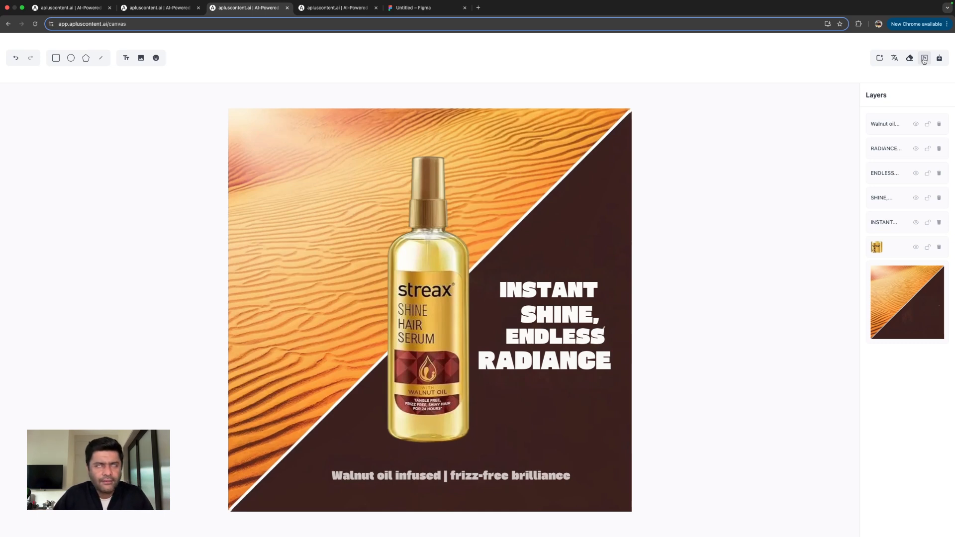
- Leave the canvas and return to the workspace's past content
click(7, 25)
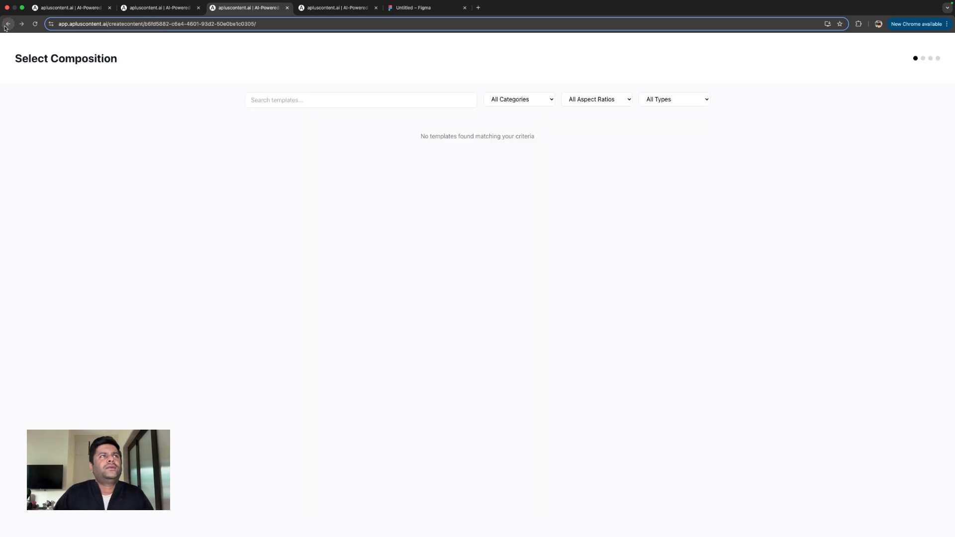
click(8, 24)
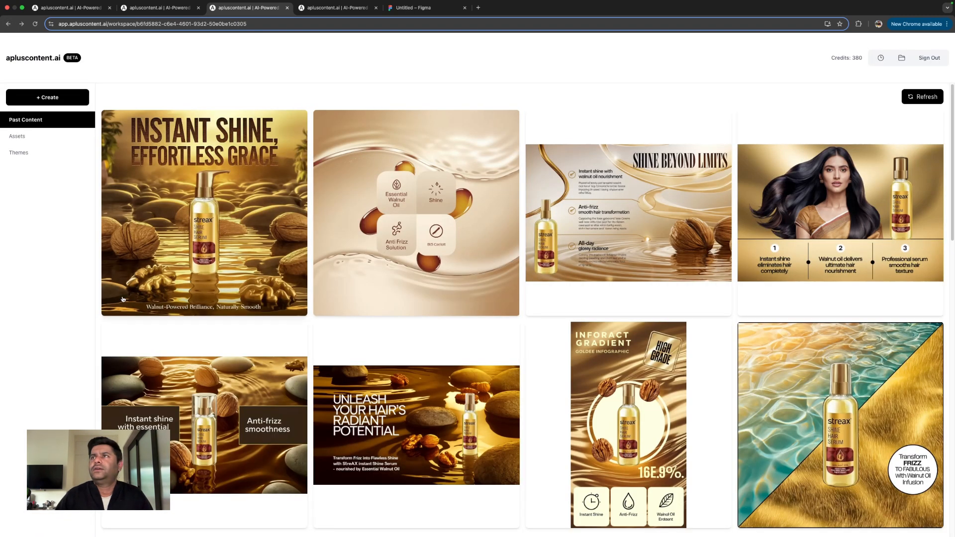
- Refresh the past content and browse the gallery of generated hair serum designs
click(907, 99)
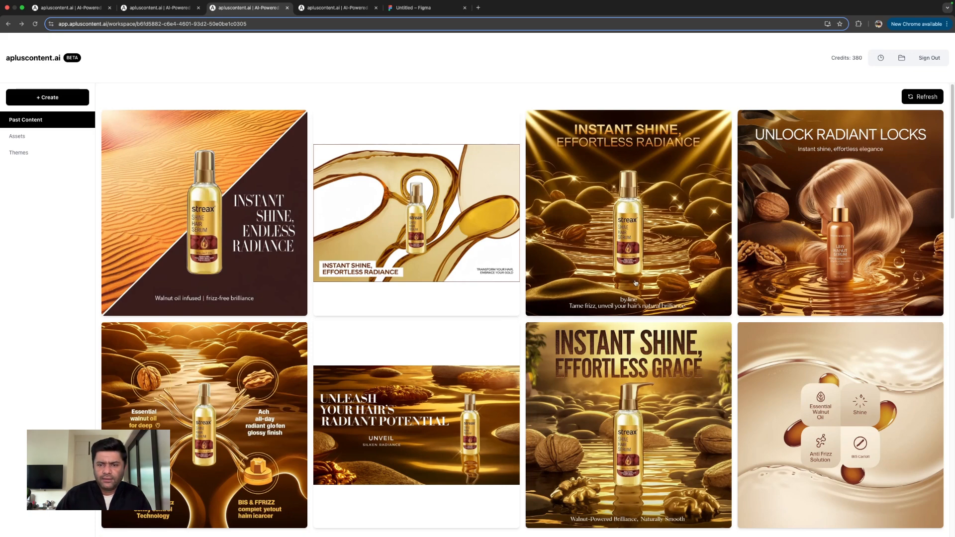
scroll(596, 318, down, 5)
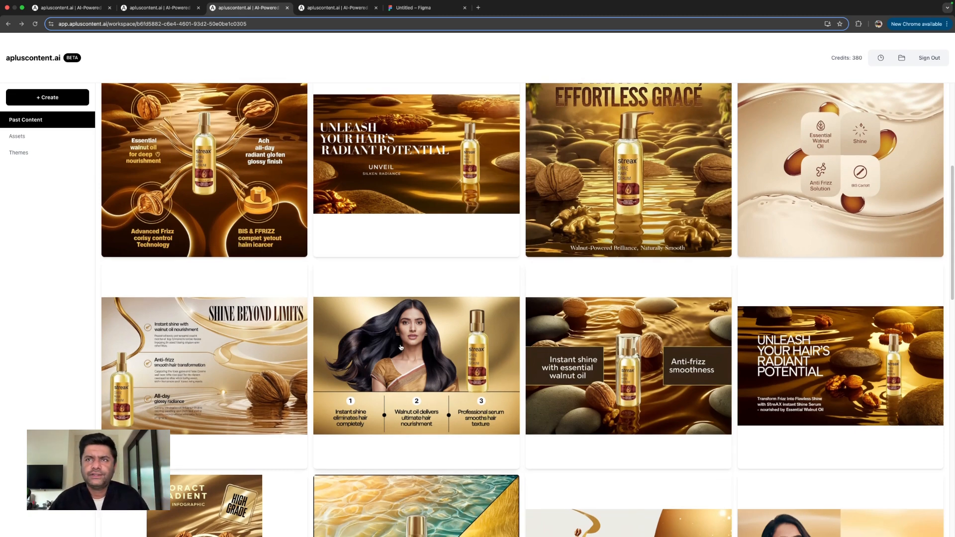
scroll(442, 328, down, 4)
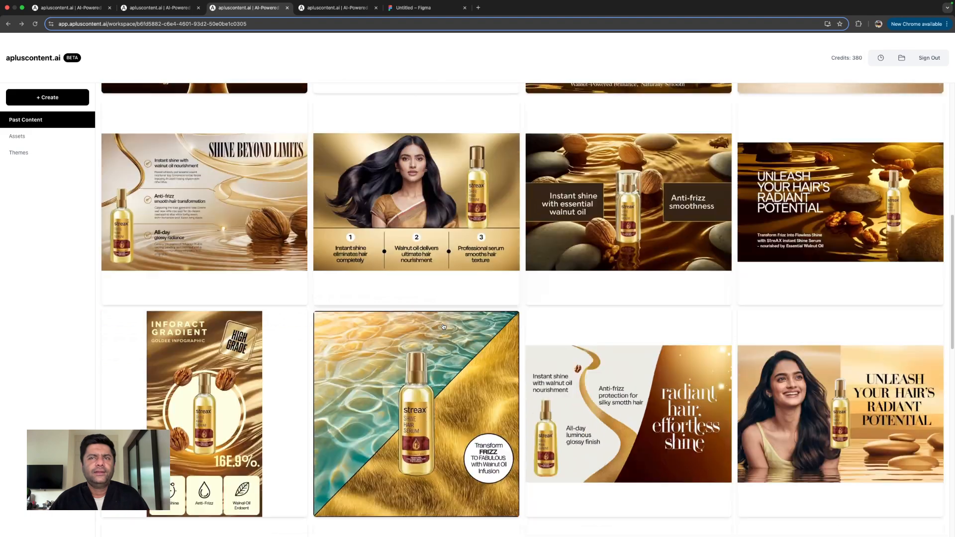
scroll(444, 326, down, 7)
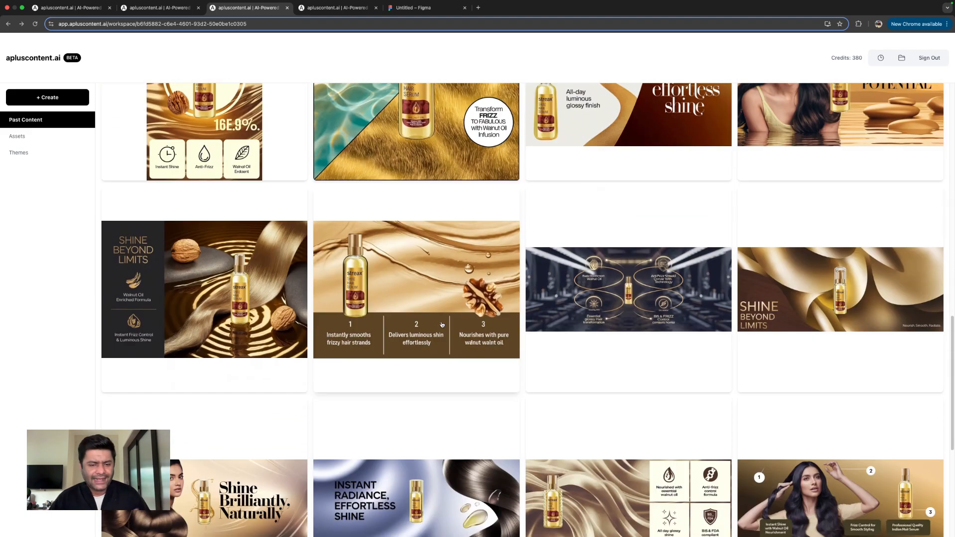
scroll(441, 325, up, 6)
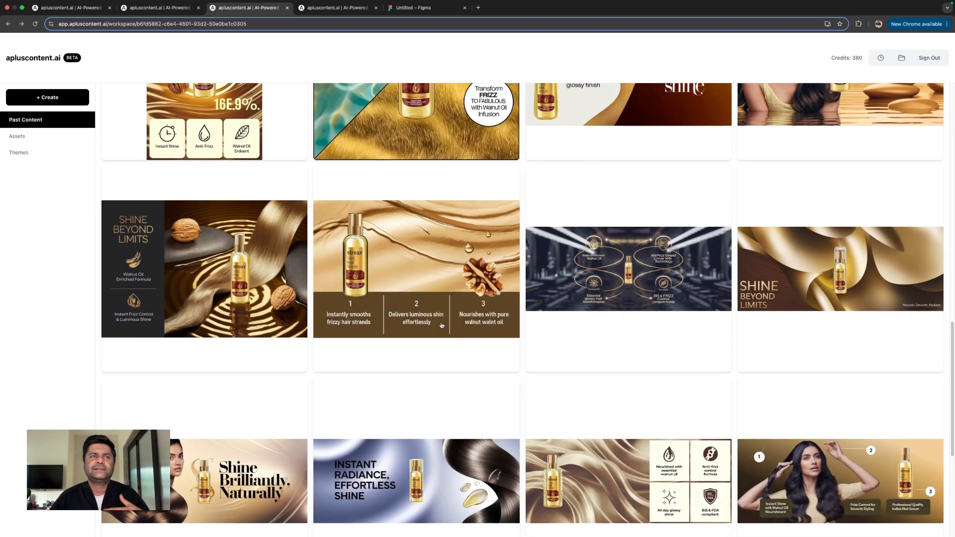
scroll(431, 406, down, 1)
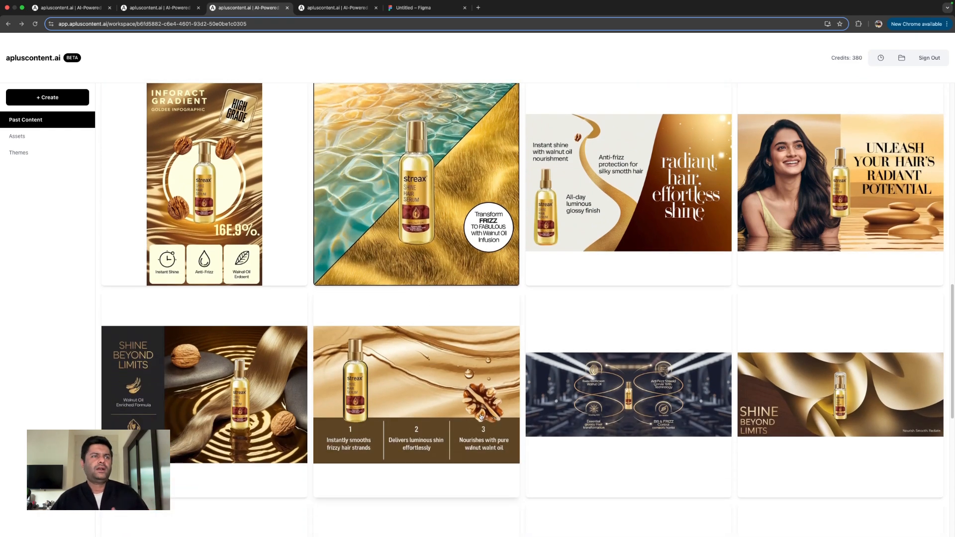
scroll(200, 205, up, 1)
scroll(199, 204, up, 4)
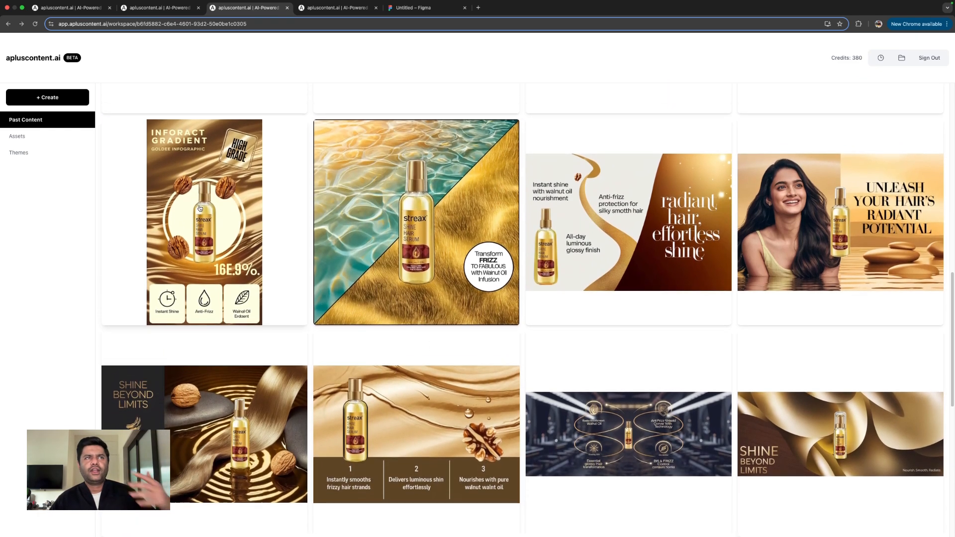
scroll(199, 208, up, 4)
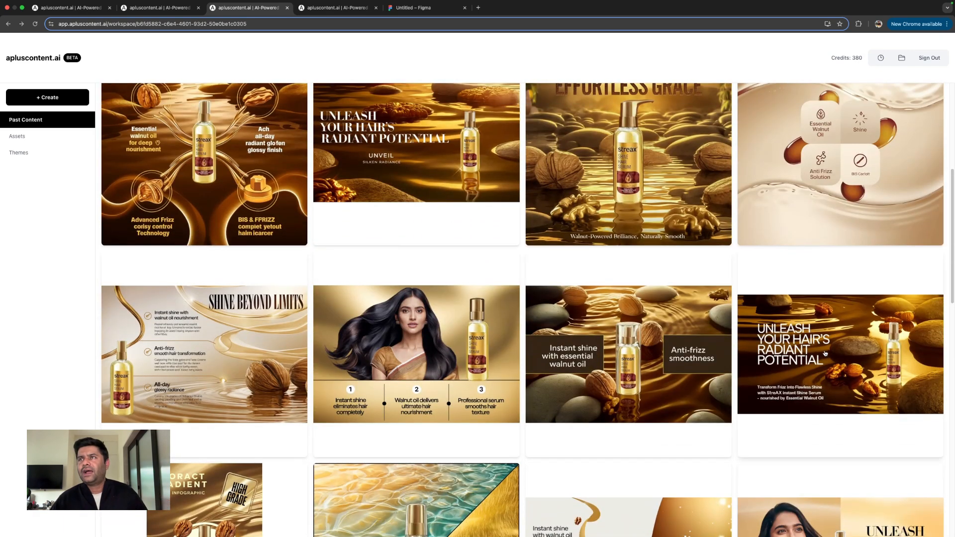
- Open the walnut infographic with the Anti-frizz smoothness box and enlarge its serum bottle to about 171 by 585 at X 535, Y 65
click(640, 333)
drag(427, 299, 398, 220)
drag(434, 362, 467, 410)
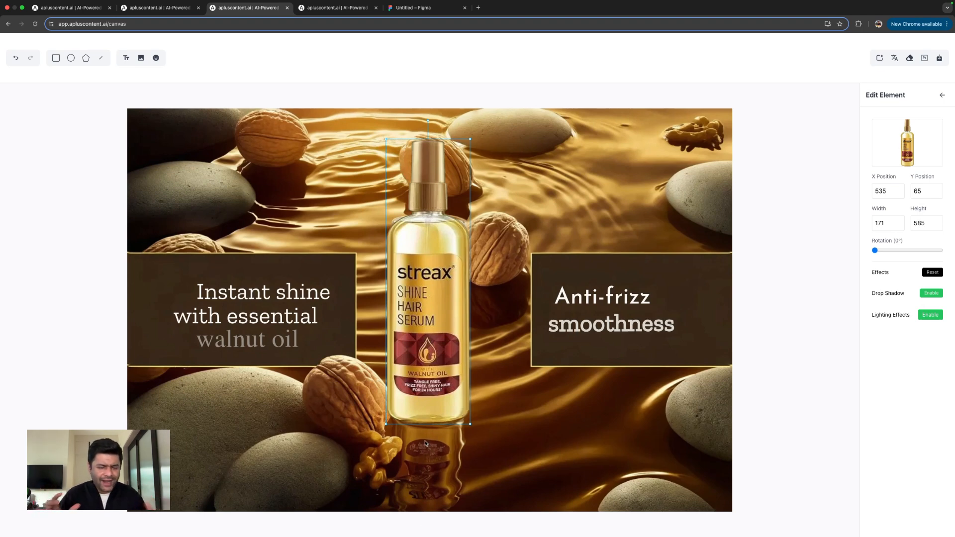
- Select the Anti-frizz text in the infographic for editing
click(637, 297)
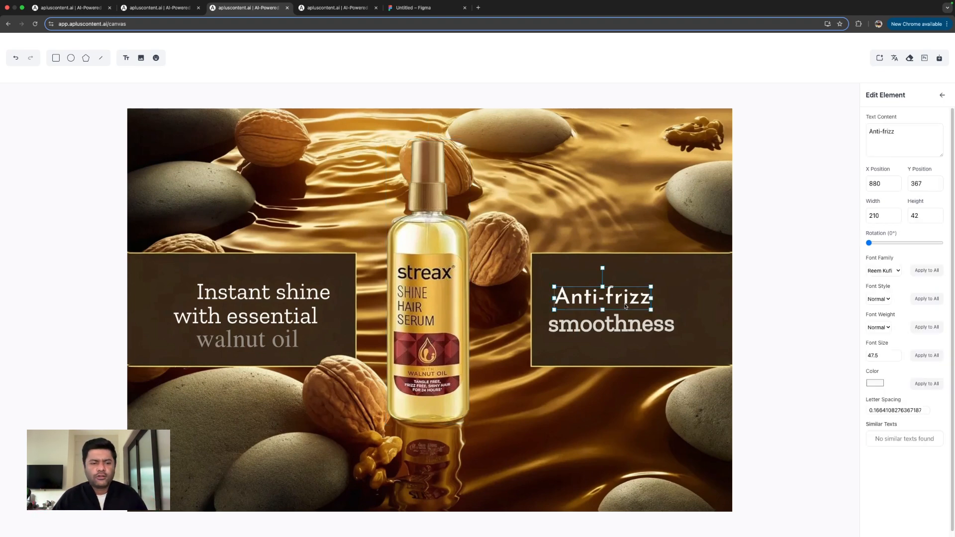